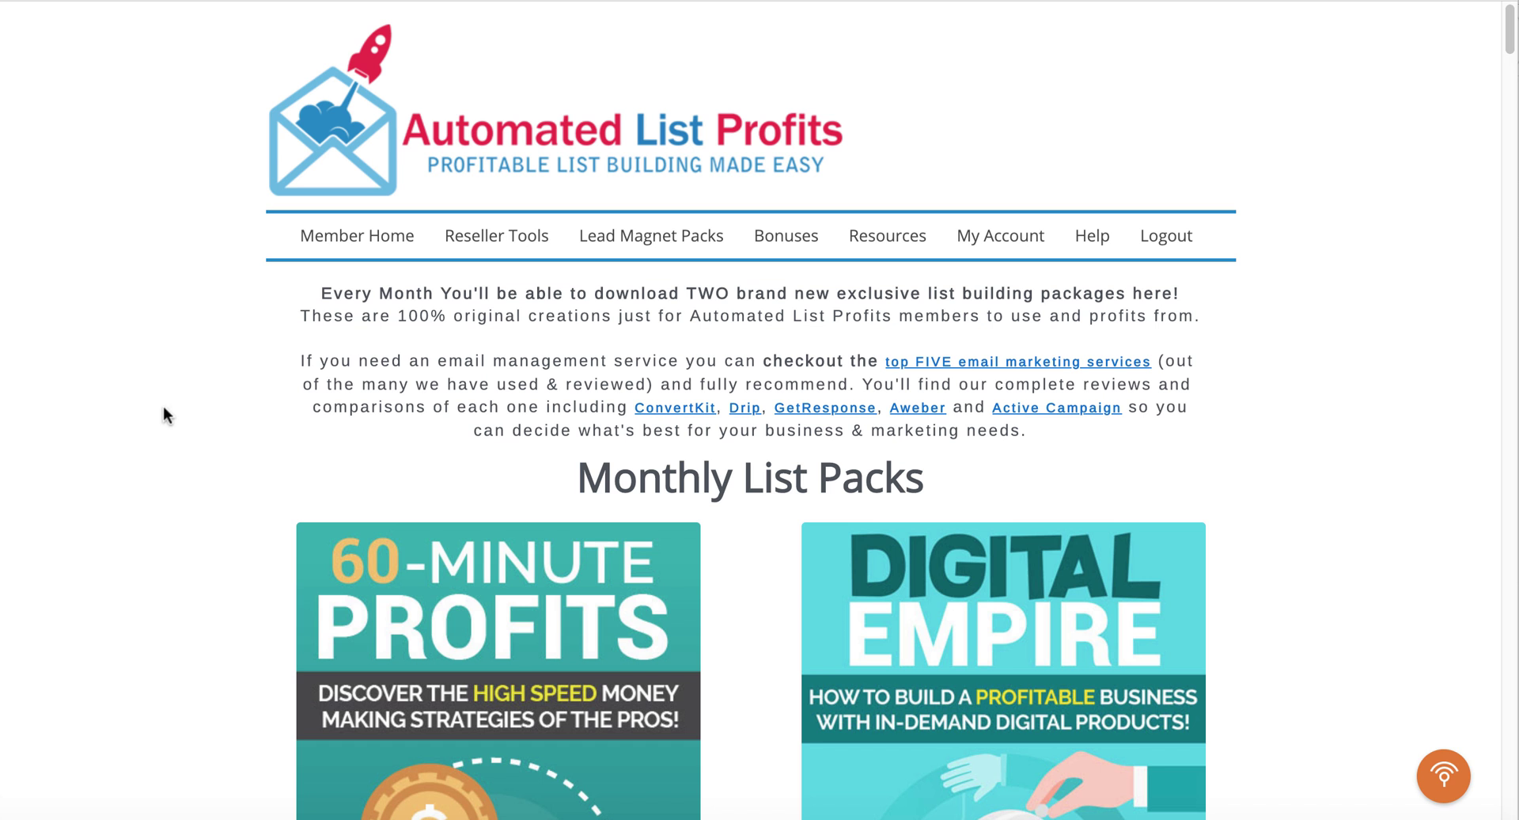
- Scroll up and down through the browser page before switching to Word
{"action": "scroll", "coordinate": [166, 451], "scroll_direction": "down", "scroll_amount": 2}
{"action": "scroll", "coordinate": [167, 464], "scroll_direction": "down", "scroll_amount": 5}
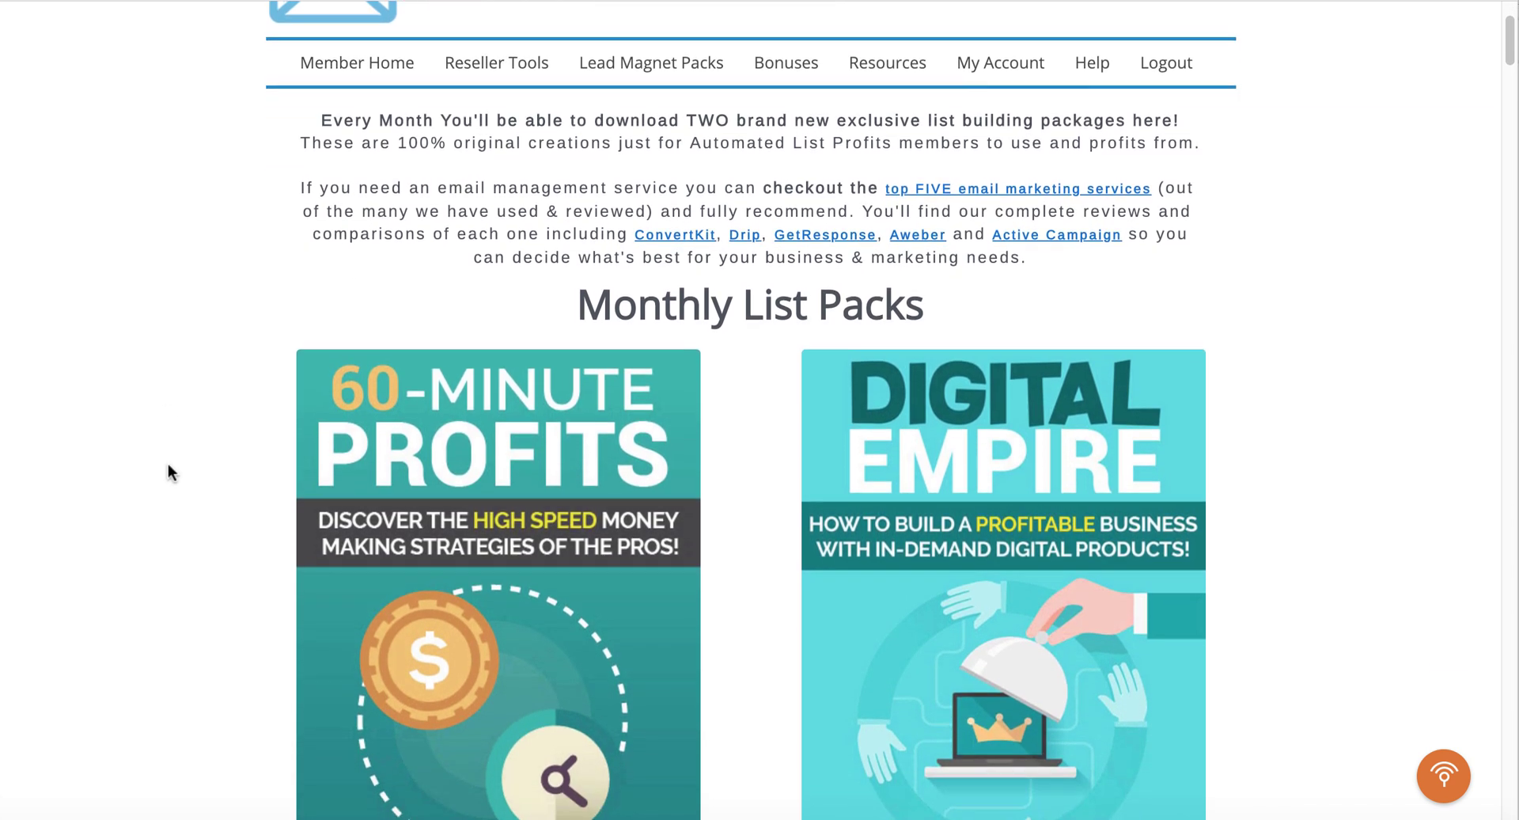
{"action": "scroll", "coordinate": [168, 465], "scroll_direction": "down", "scroll_amount": 3}
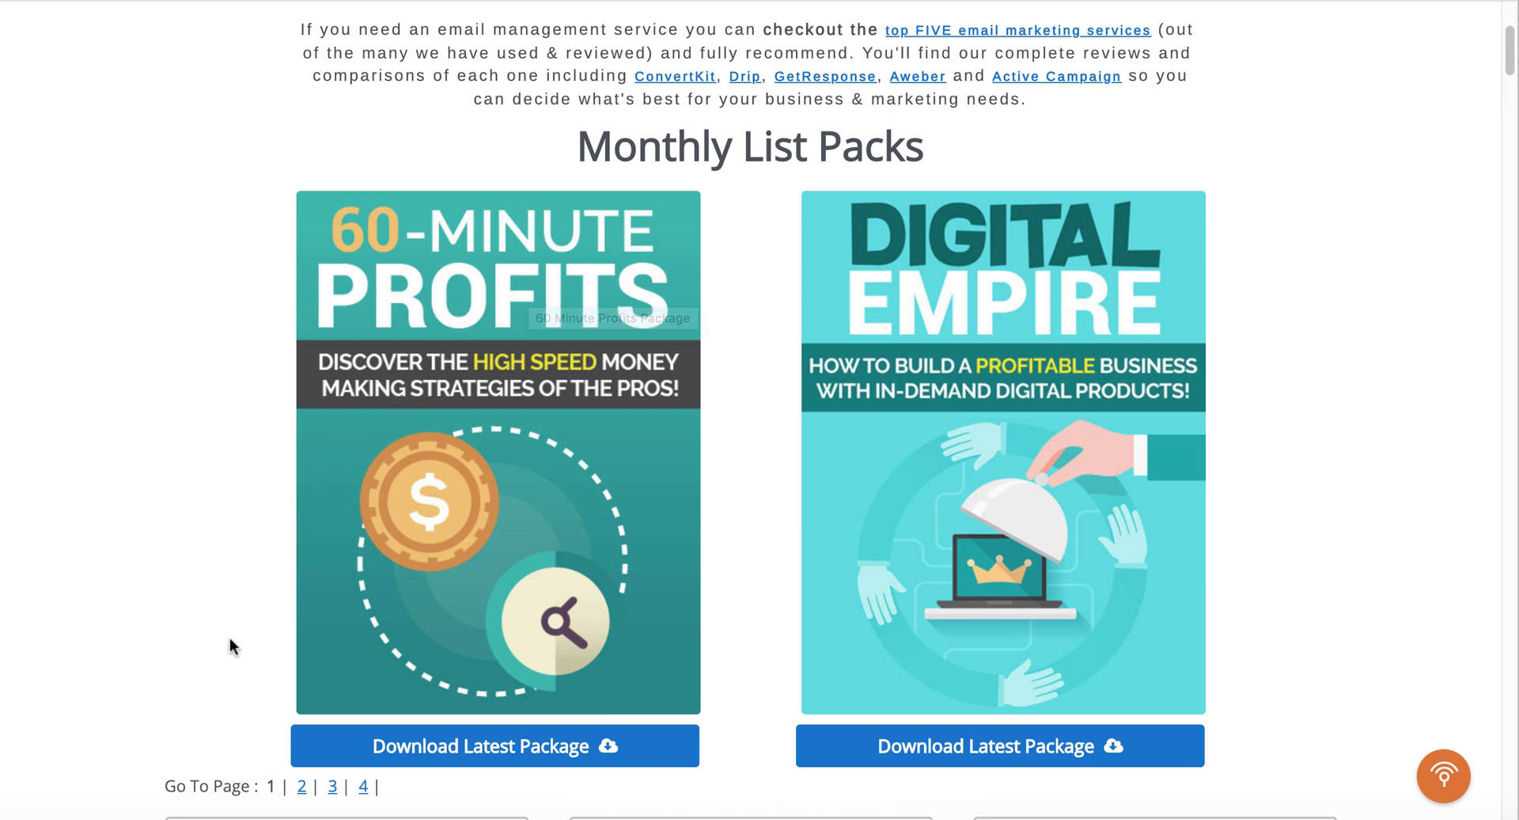
{"action": "scroll", "coordinate": [230, 645], "scroll_direction": "down", "scroll_amount": 1}
{"action": "scroll", "coordinate": [231, 644], "scroll_direction": "up", "scroll_amount": 2}
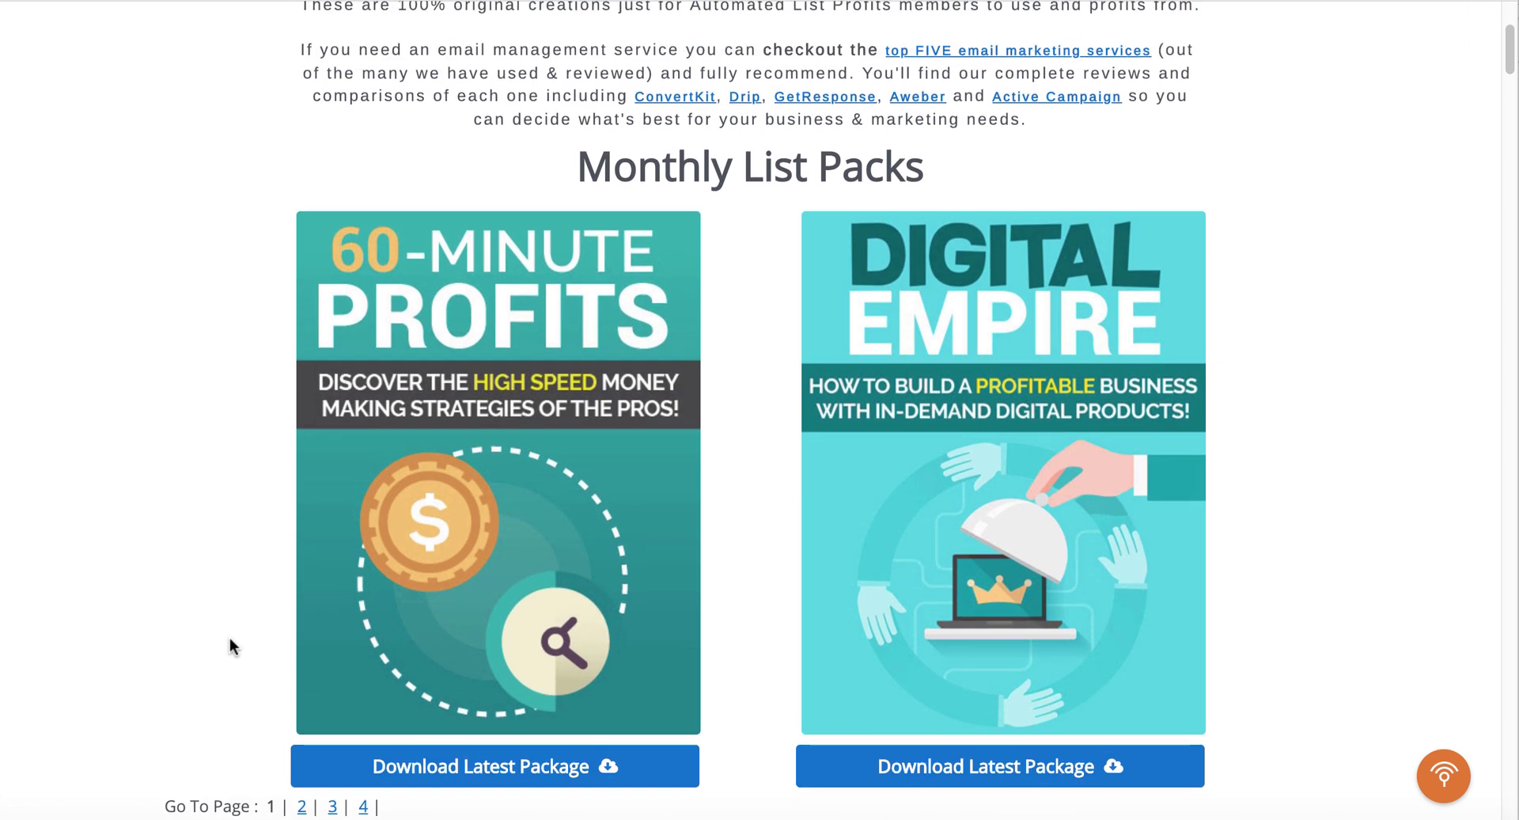
{"action": "scroll", "coordinate": [230, 639], "scroll_direction": "up", "scroll_amount": 3}
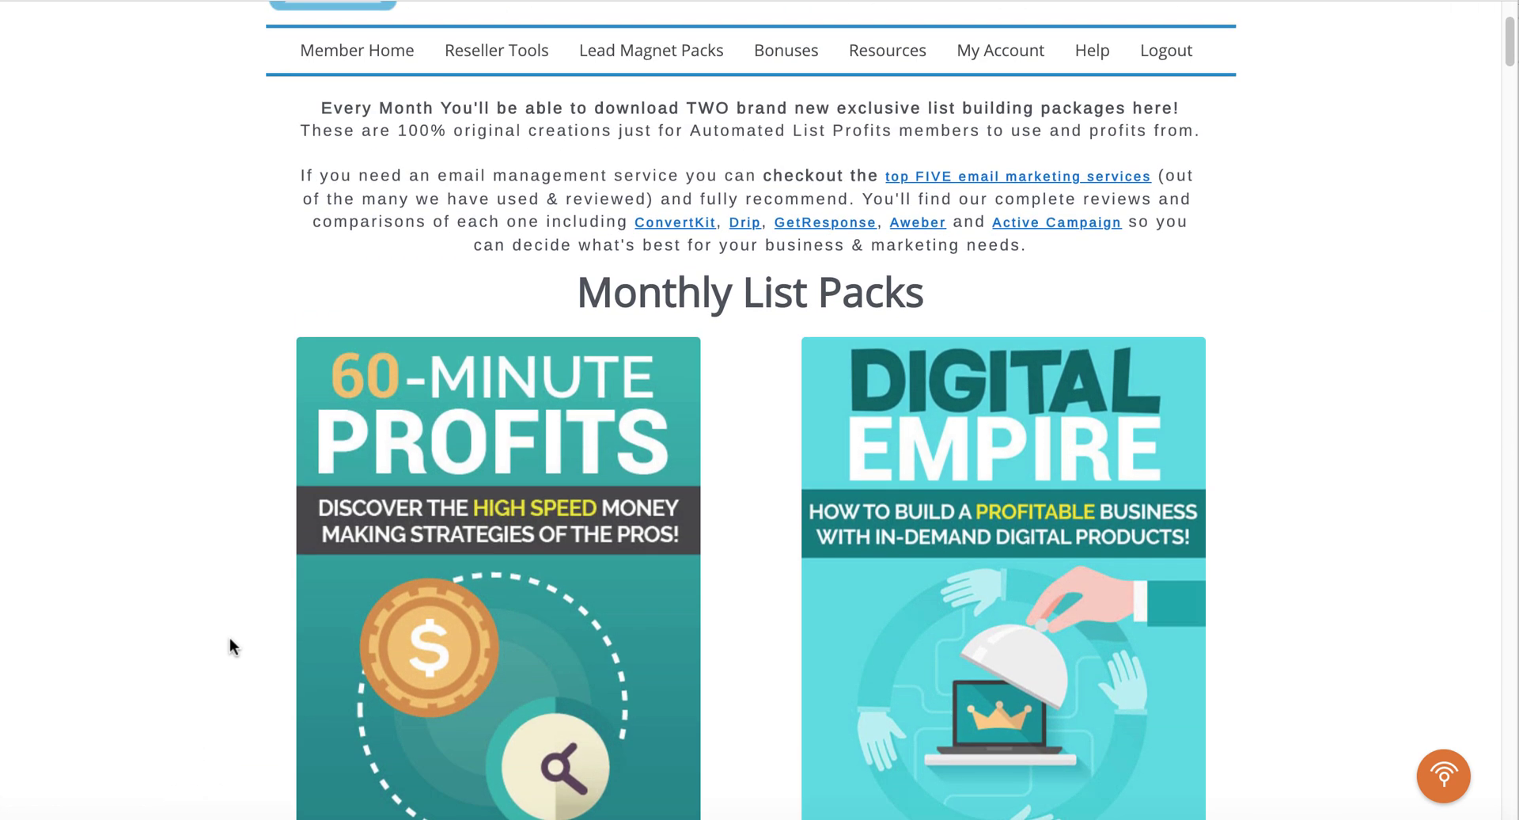
{"action": "scroll", "coordinate": [230, 640], "scroll_direction": "down", "scroll_amount": 3}
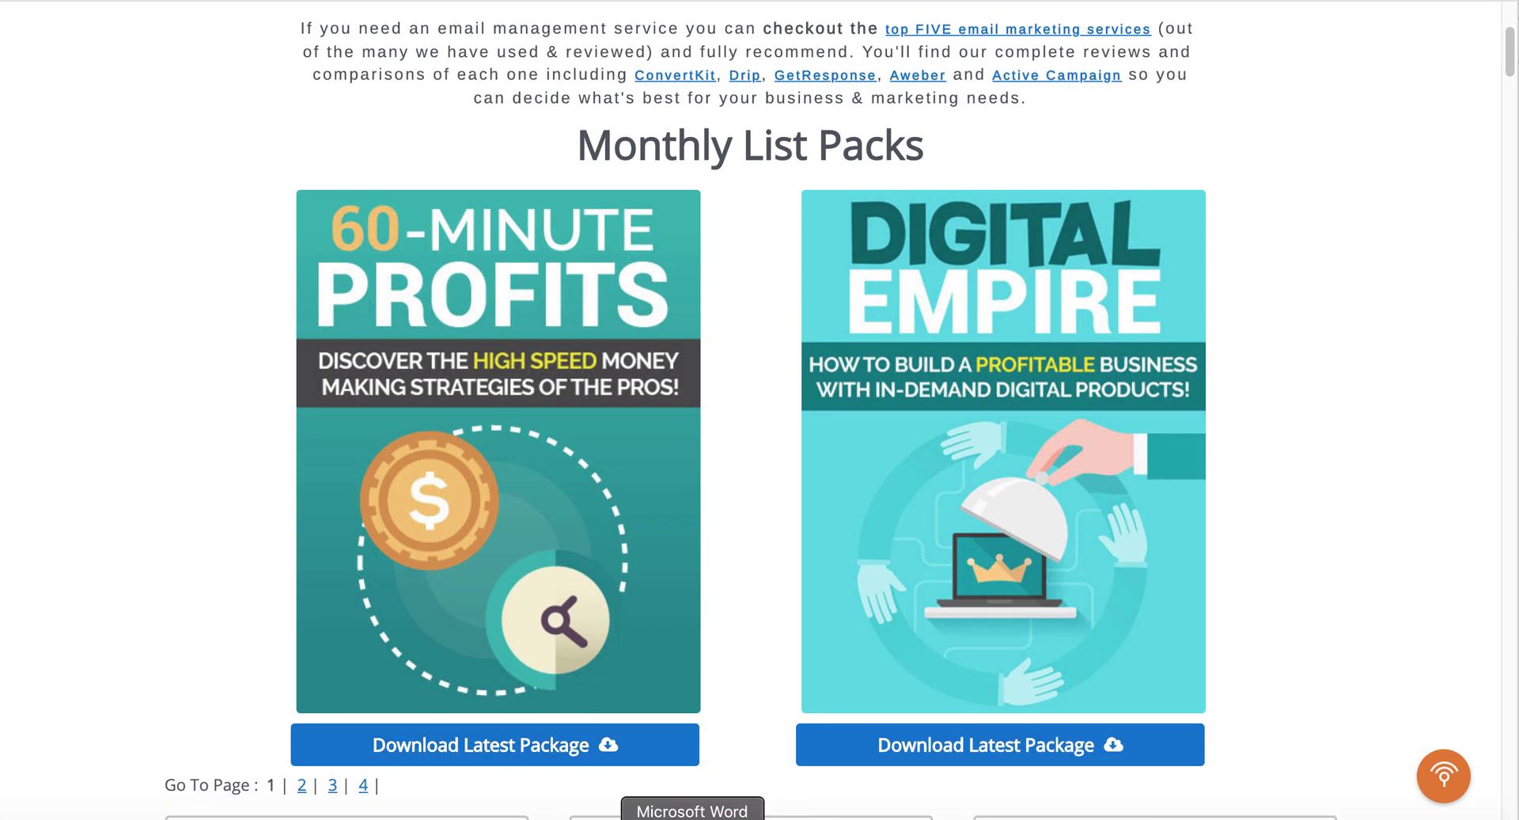
- Bring the Quick & Easy Marketing Strategies article forward in Word and read through its text
{"action": "left_click", "coordinate": [693, 818]}
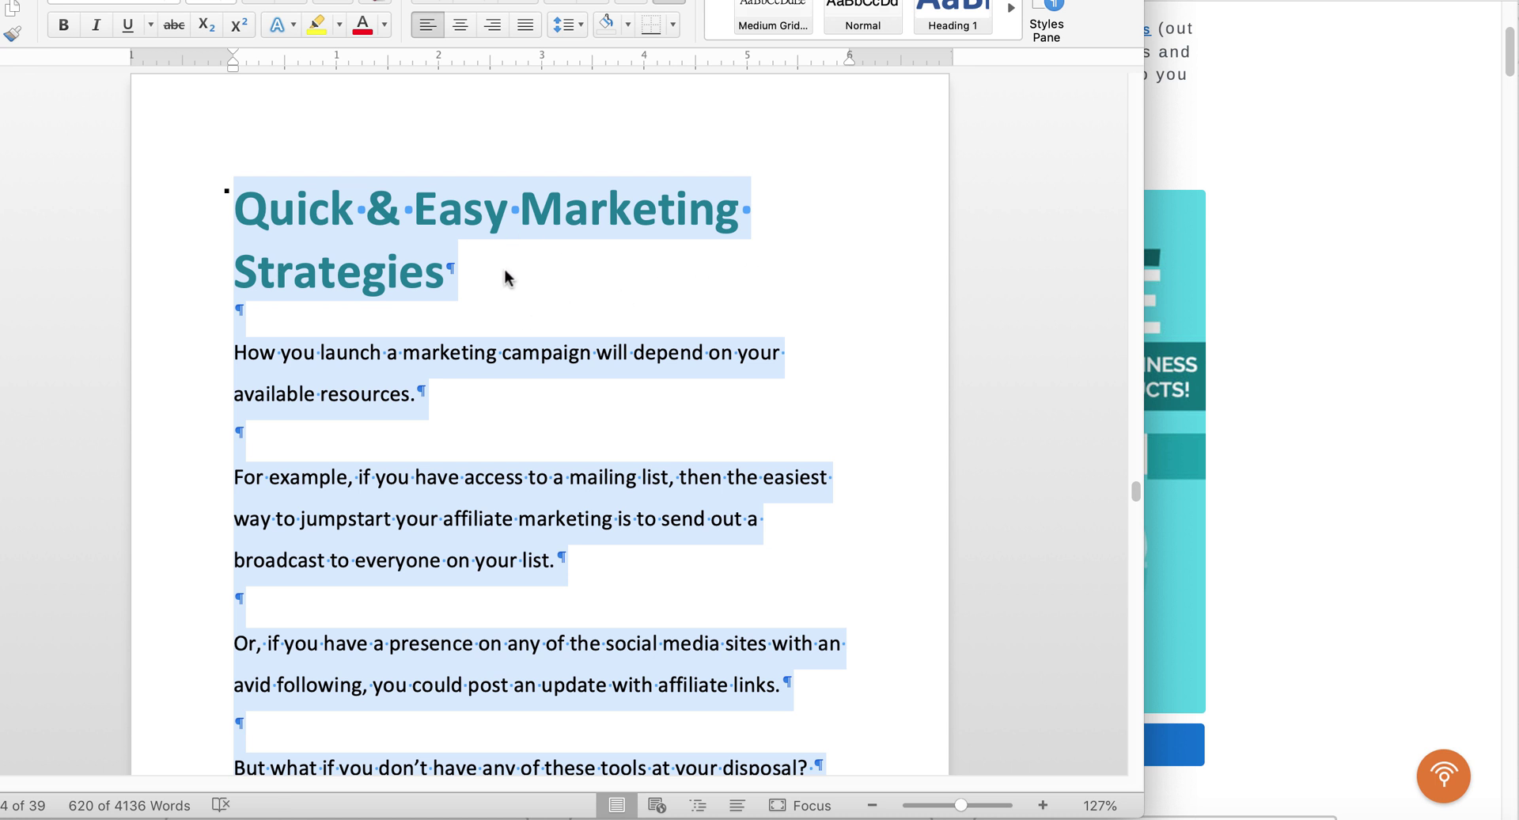
{"action": "scroll", "coordinate": [703, 324], "scroll_direction": "down", "scroll_amount": 5}
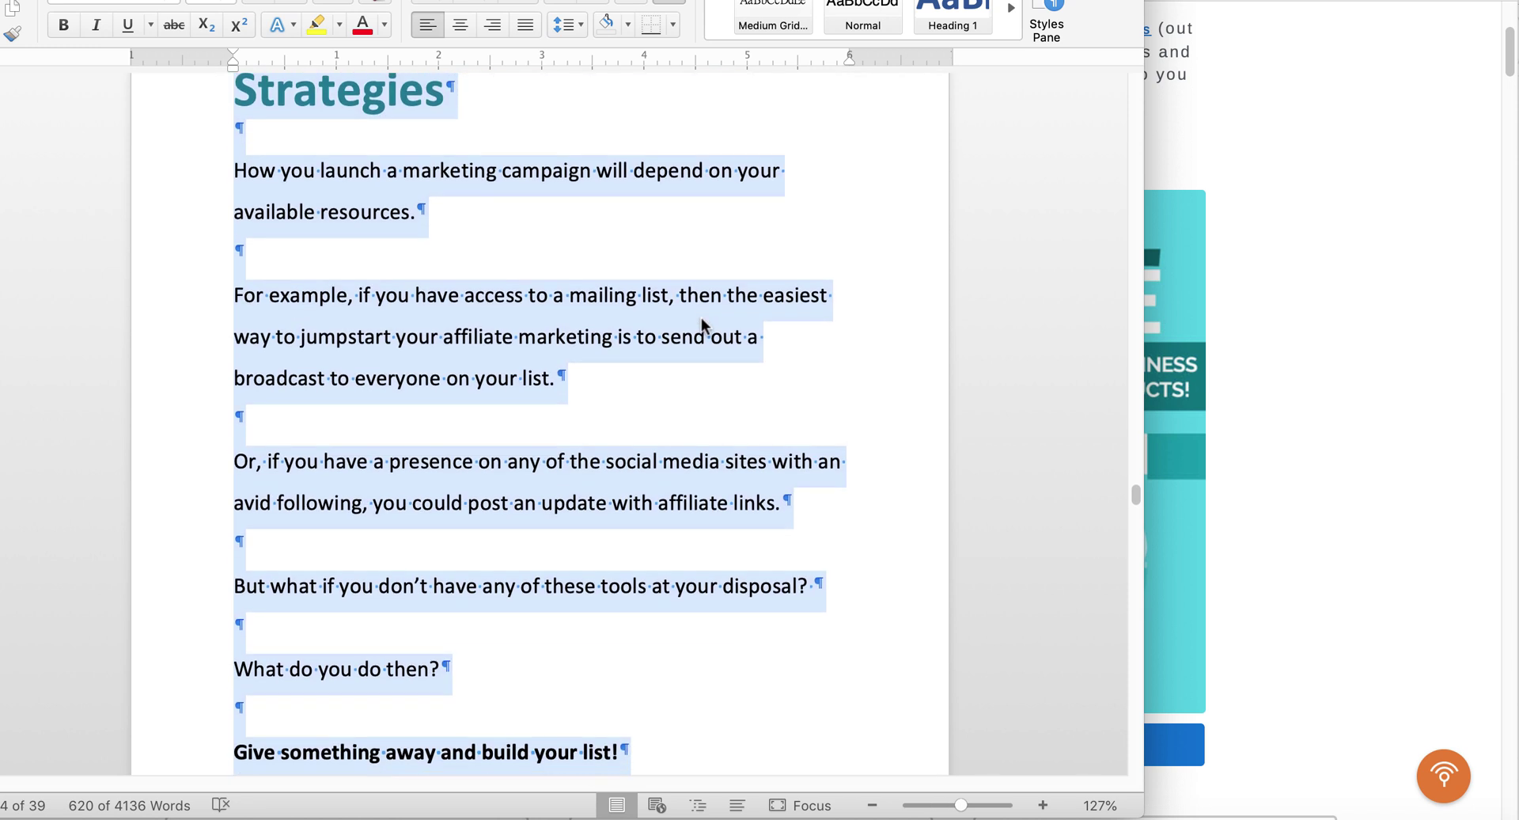
{"action": "scroll", "coordinate": [702, 325], "scroll_direction": "down", "scroll_amount": 20}
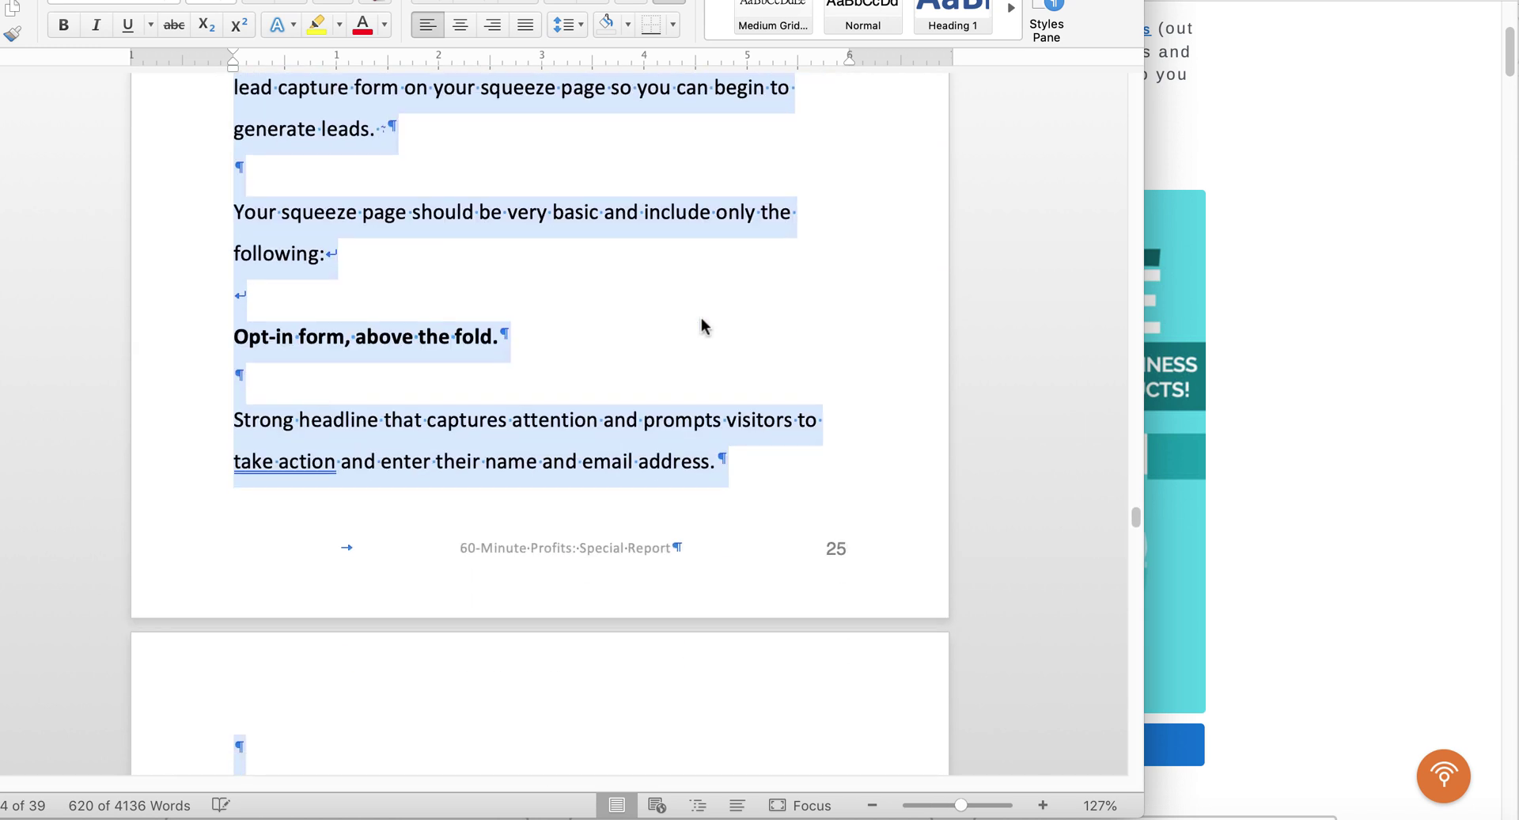
{"action": "scroll", "coordinate": [701, 316], "scroll_direction": "down", "scroll_amount": 20}
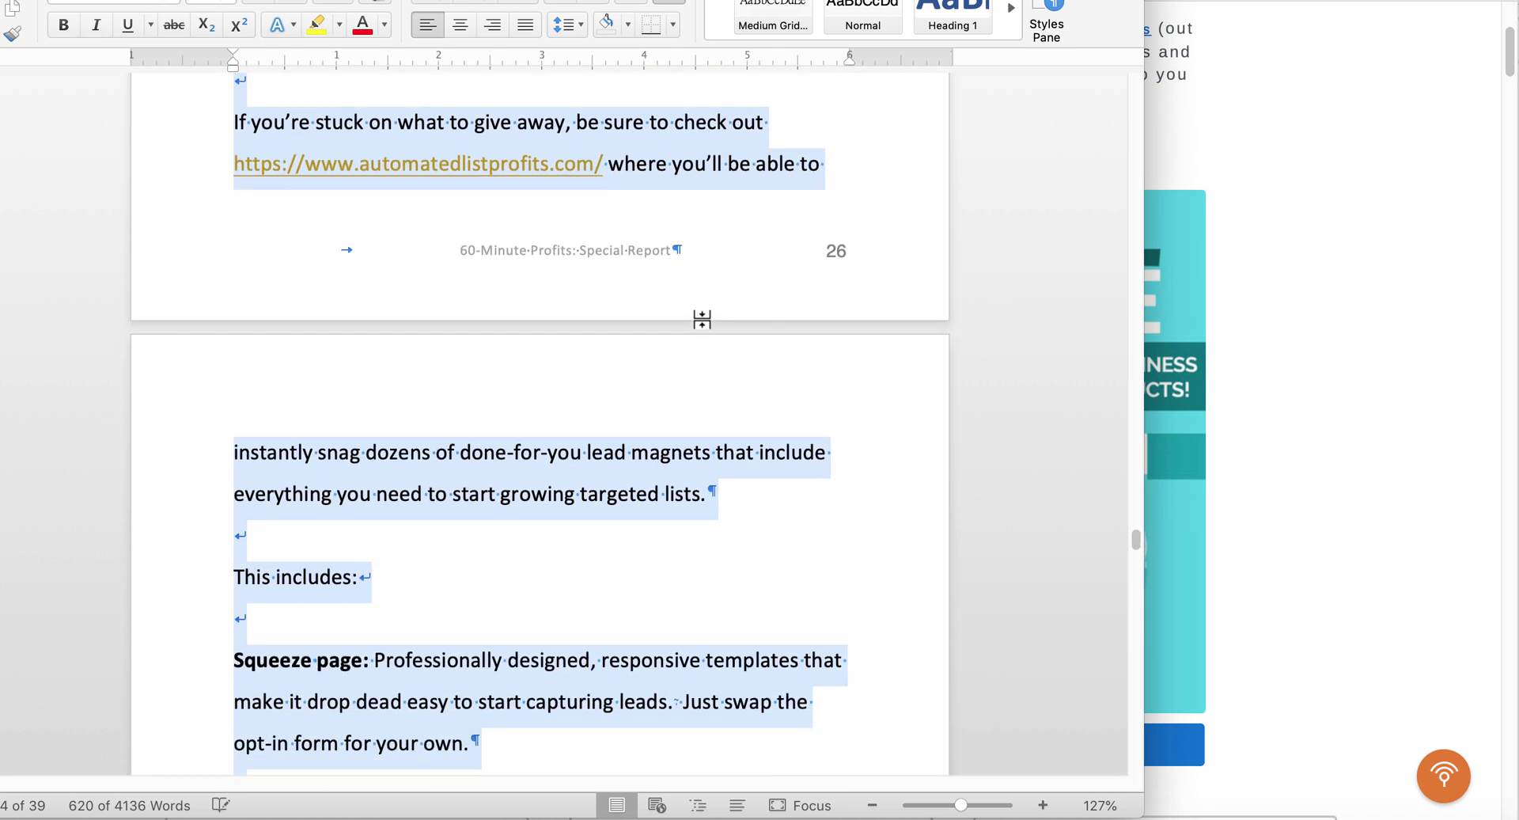
{"action": "scroll", "coordinate": [704, 325], "scroll_direction": "down", "scroll_amount": 20}
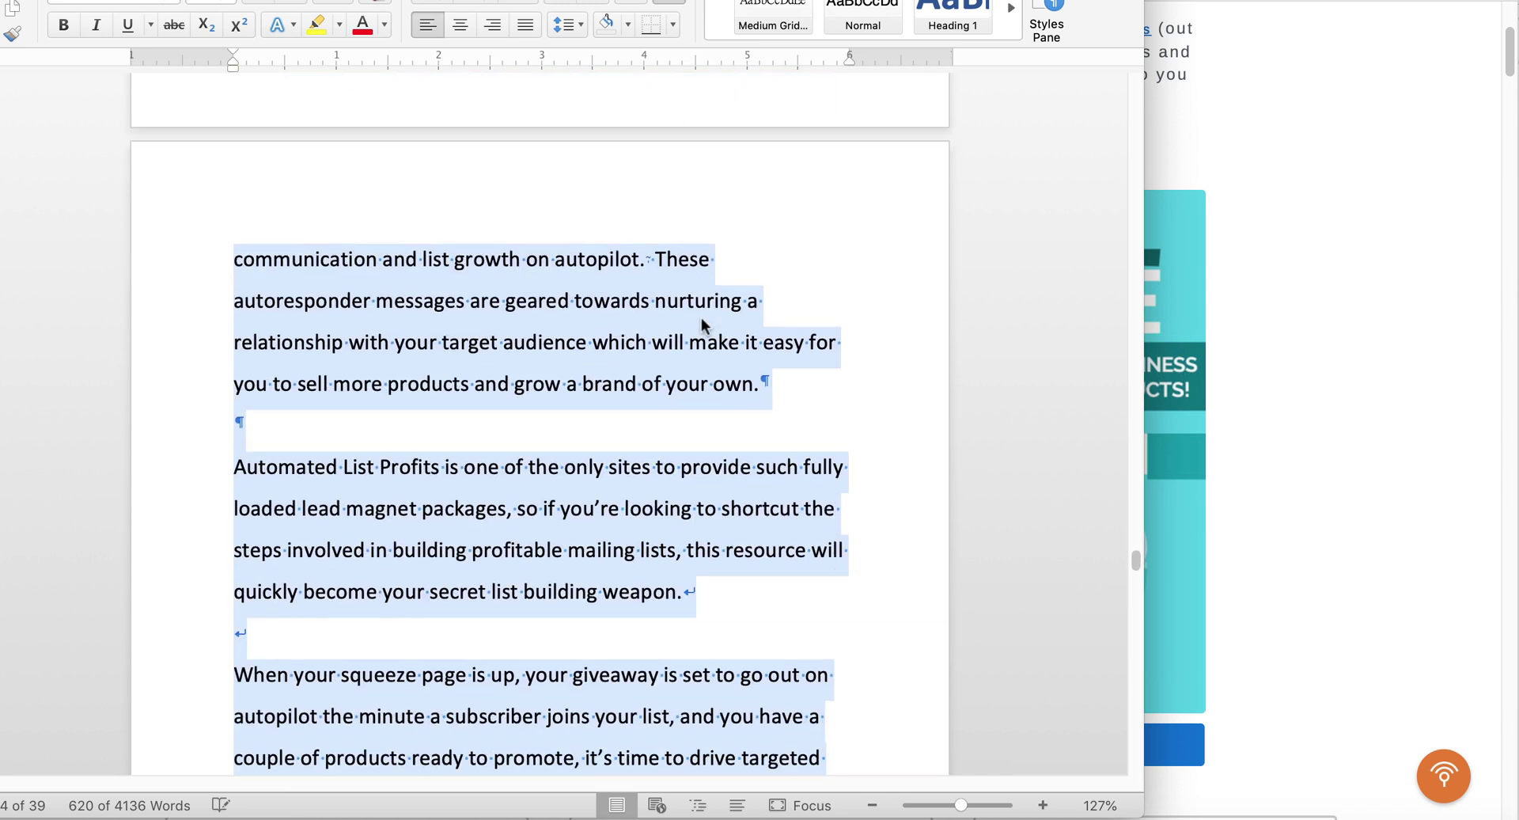
{"action": "scroll", "coordinate": [702, 325], "scroll_direction": "down", "scroll_amount": 16}
{"action": "scroll", "coordinate": [702, 324], "scroll_direction": "up", "scroll_amount": 13}
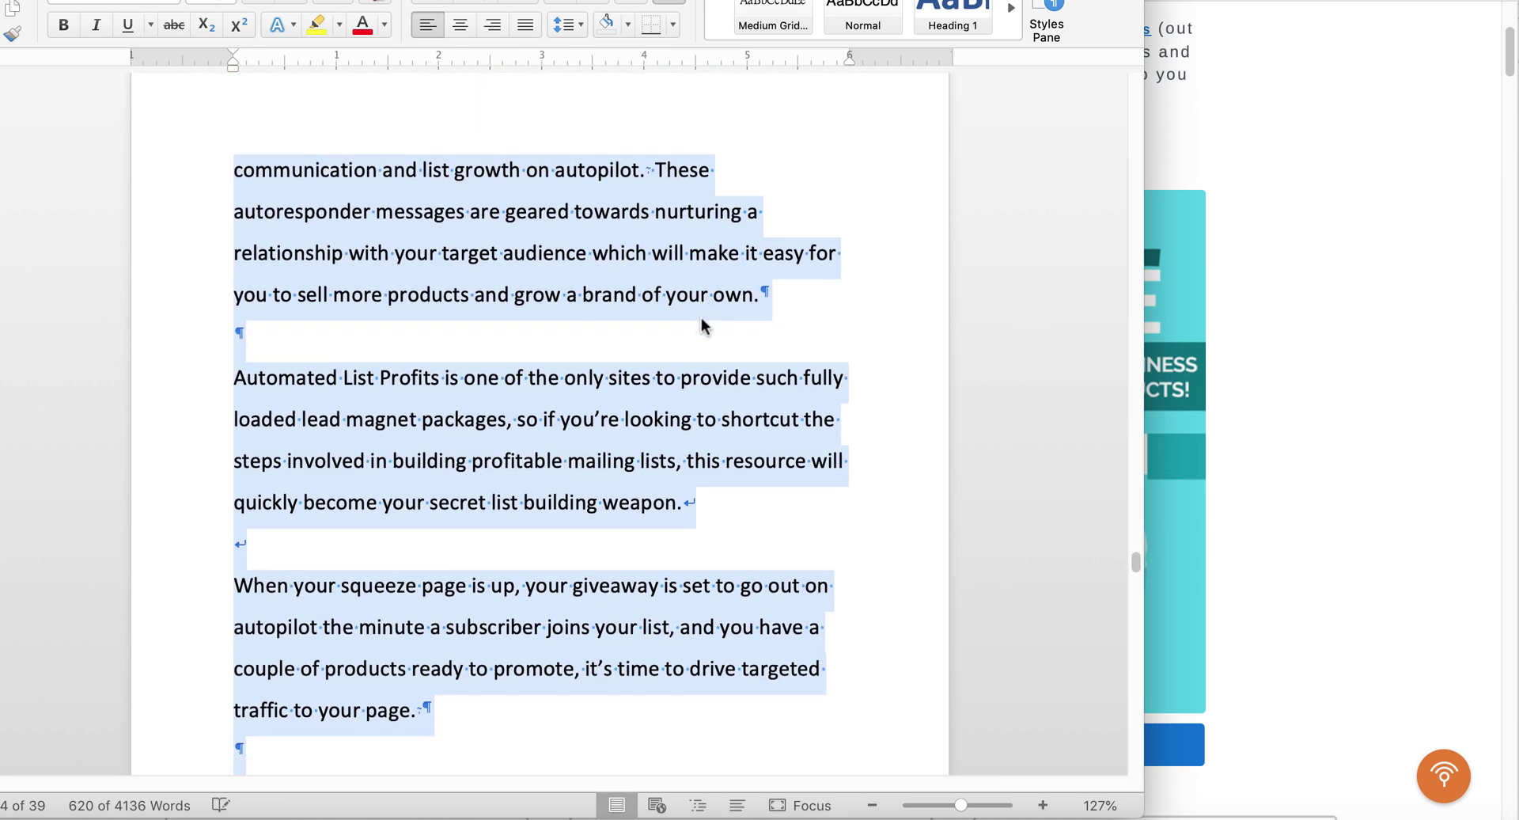
{"action": "scroll", "coordinate": [701, 324], "scroll_direction": "down", "scroll_amount": 2}
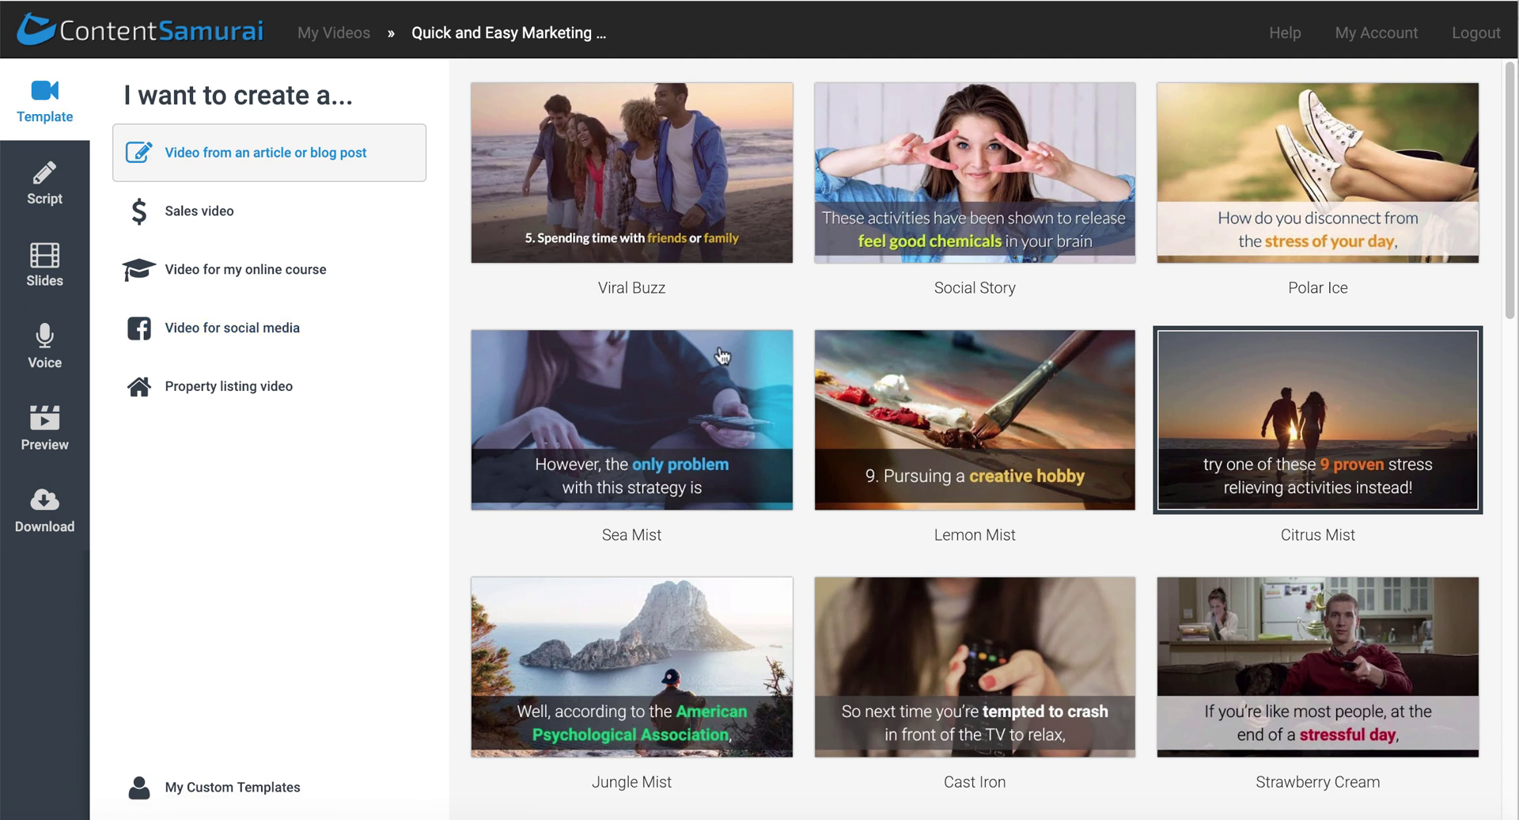
{"action": "scroll", "coordinate": [754, 473], "scroll_direction": "down", "scroll_amount": 15}
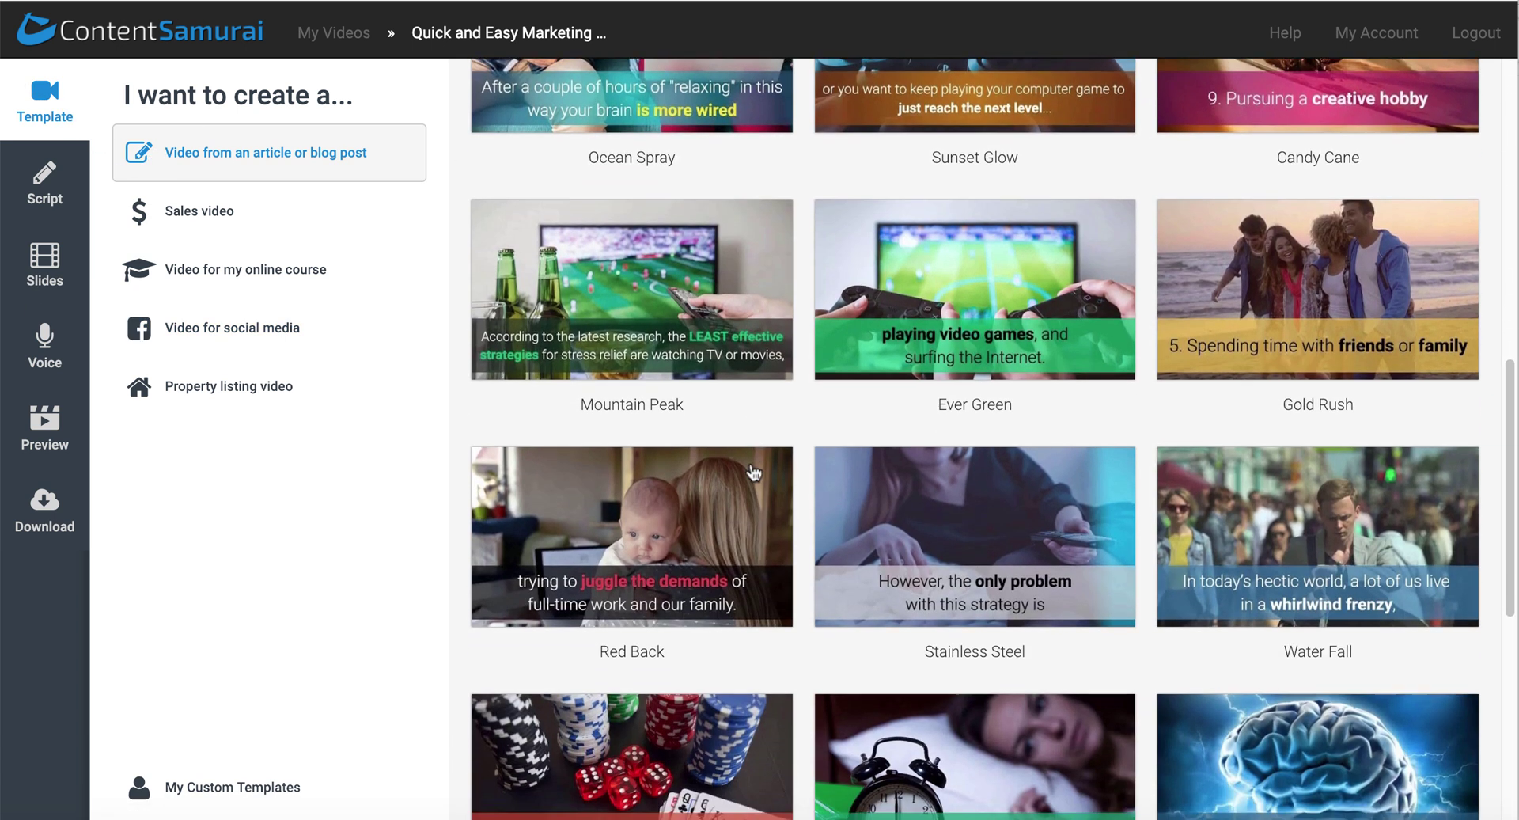
{"action": "scroll", "coordinate": [754, 473], "scroll_direction": "down", "scroll_amount": 3}
{"action": "scroll", "coordinate": [753, 473], "scroll_direction": "up", "scroll_amount": 18}
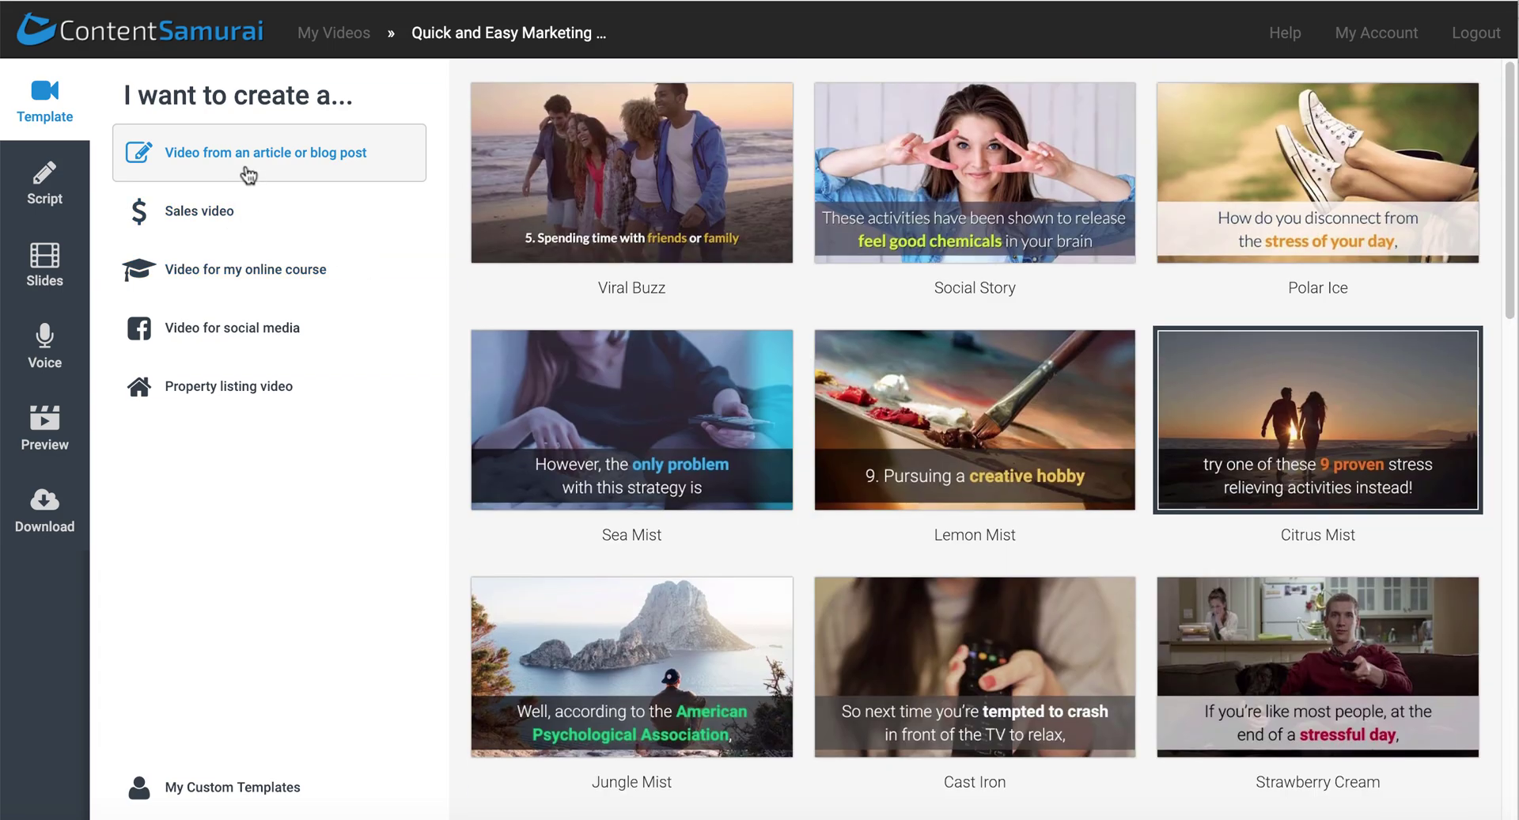
{"action": "left_click", "coordinate": [216, 211]}
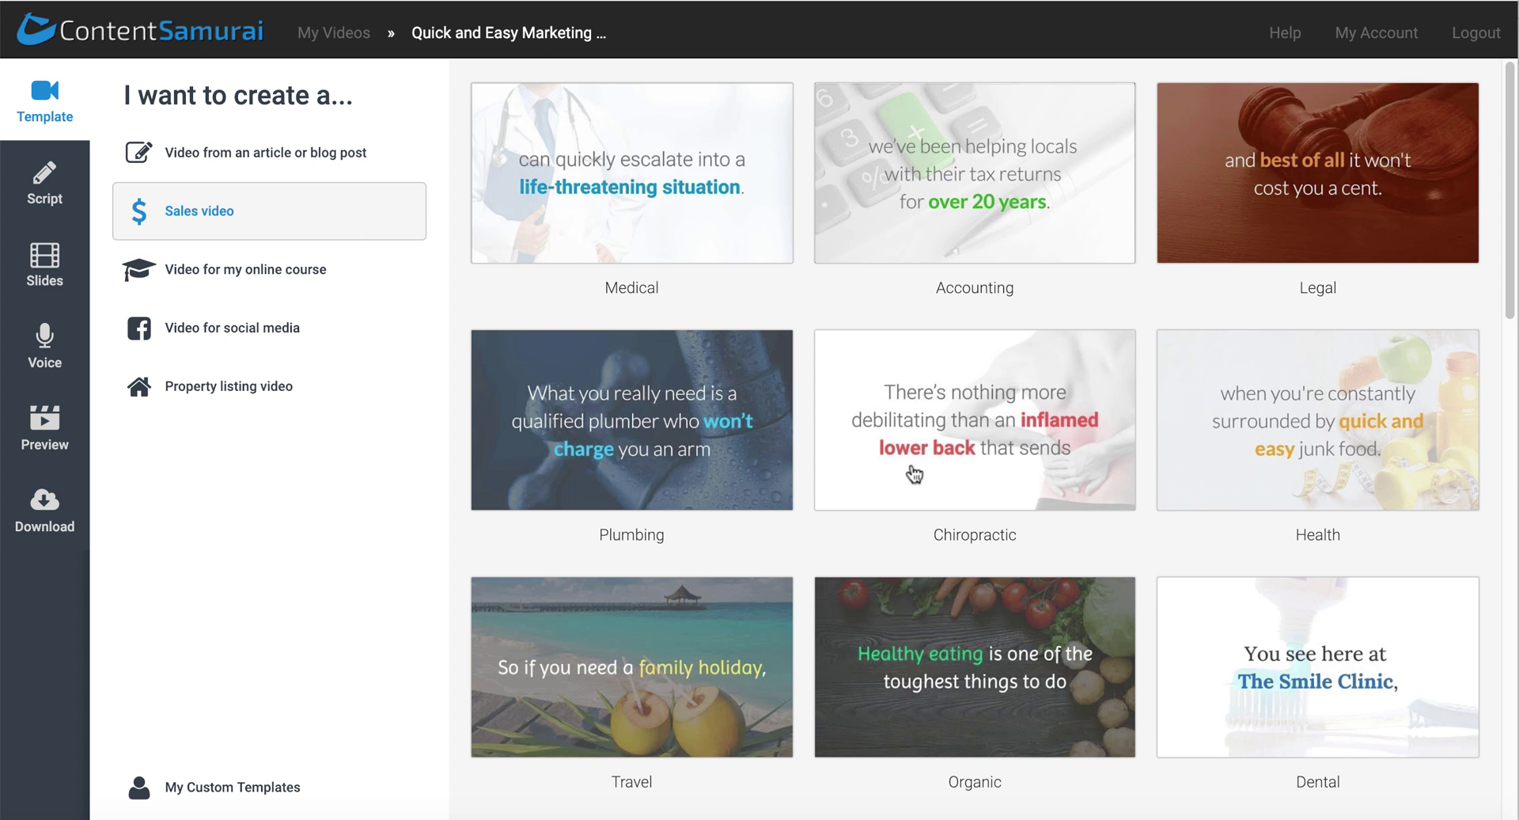
{"action": "left_click", "coordinate": [272, 278]}
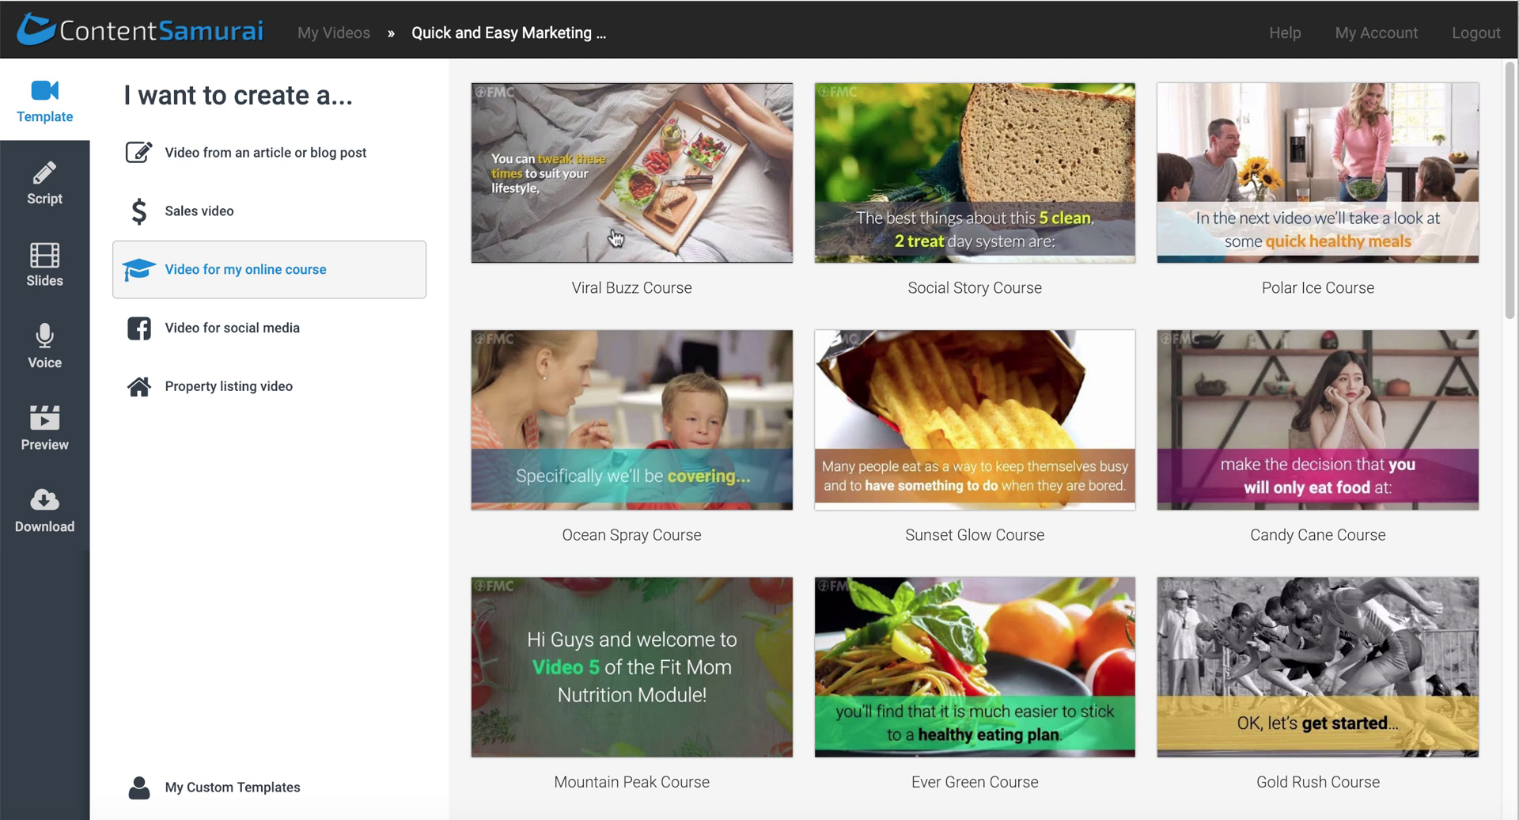
{"action": "left_click", "coordinate": [270, 332]}
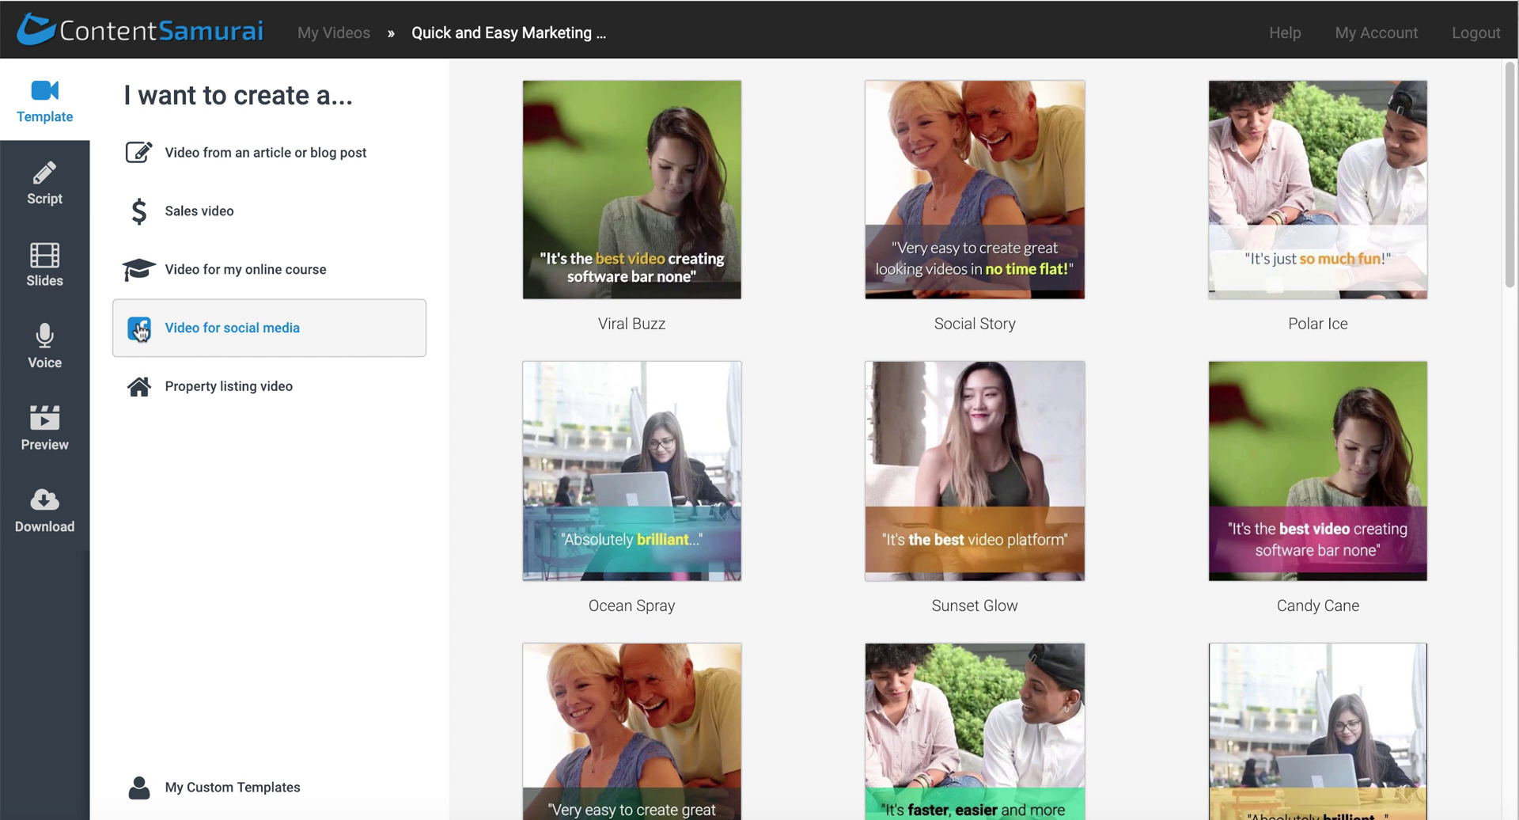
{"action": "left_click", "coordinate": [203, 390]}
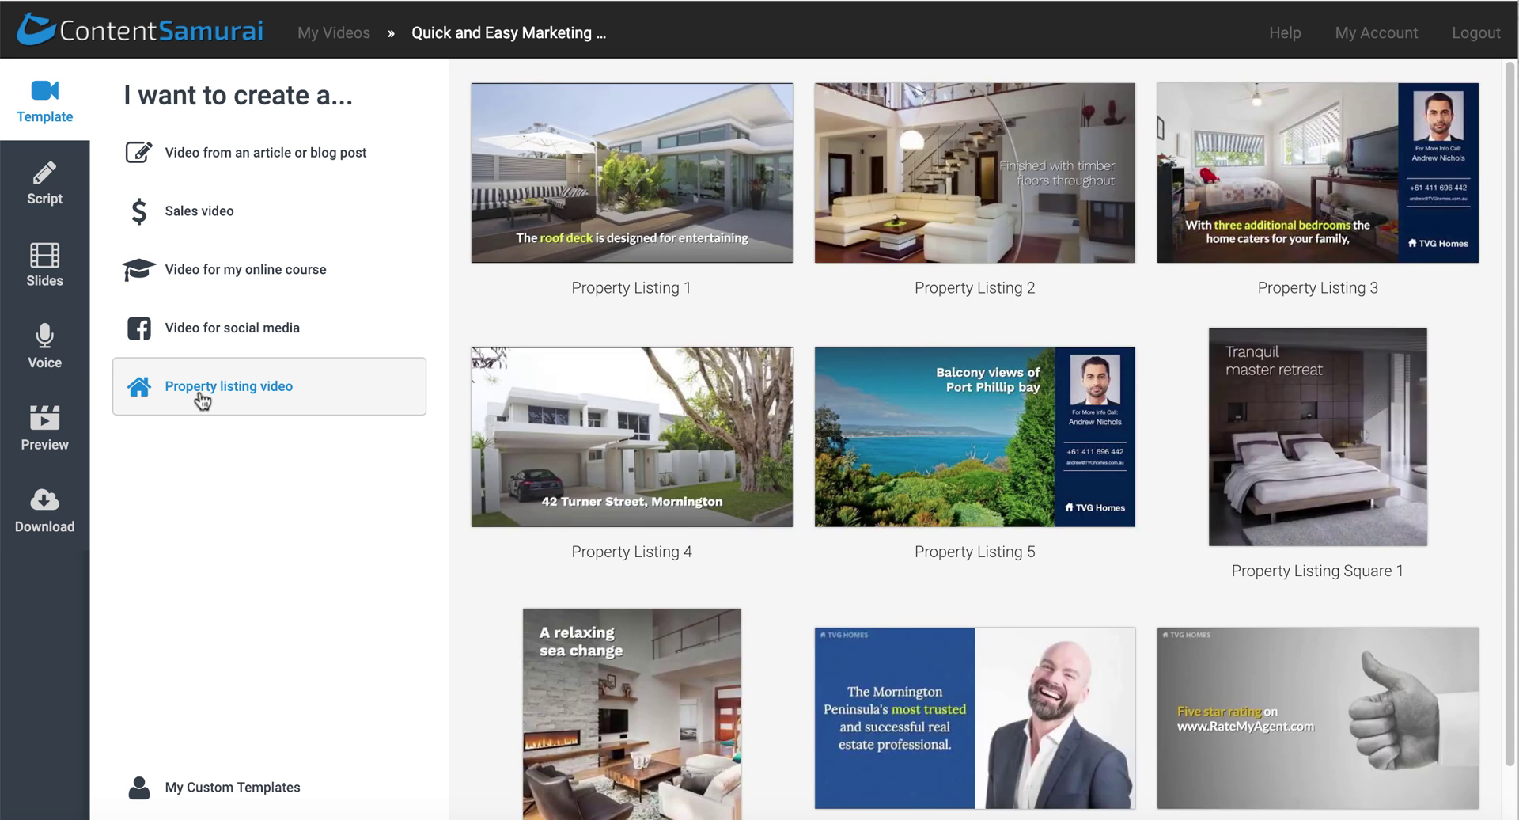
{"action": "left_click", "coordinate": [236, 158]}
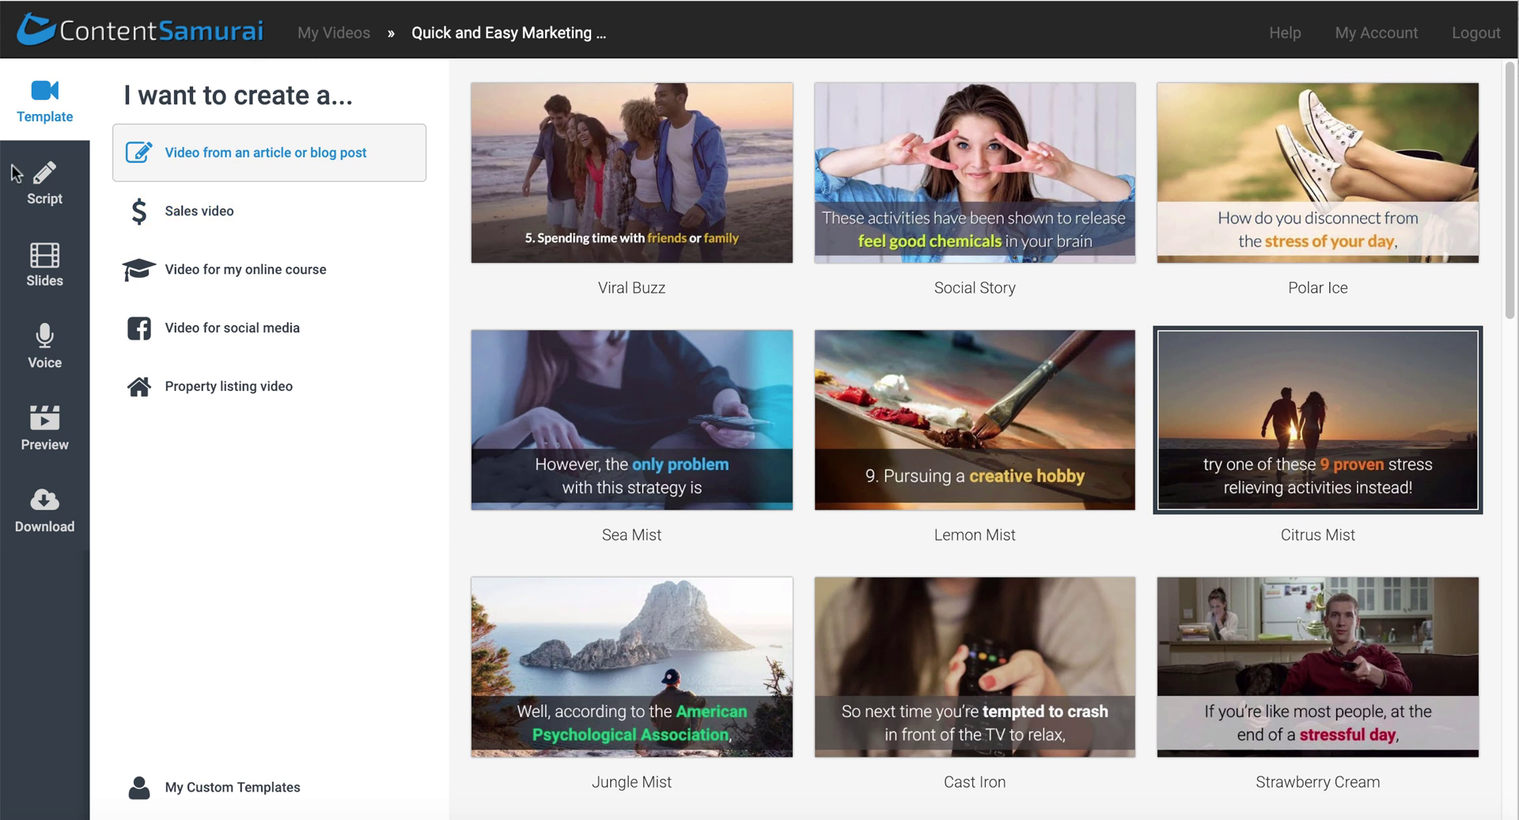
- Read through the imported article script, then generate the video's 68 slides from it
{"action": "left_click", "coordinate": [47, 187]}
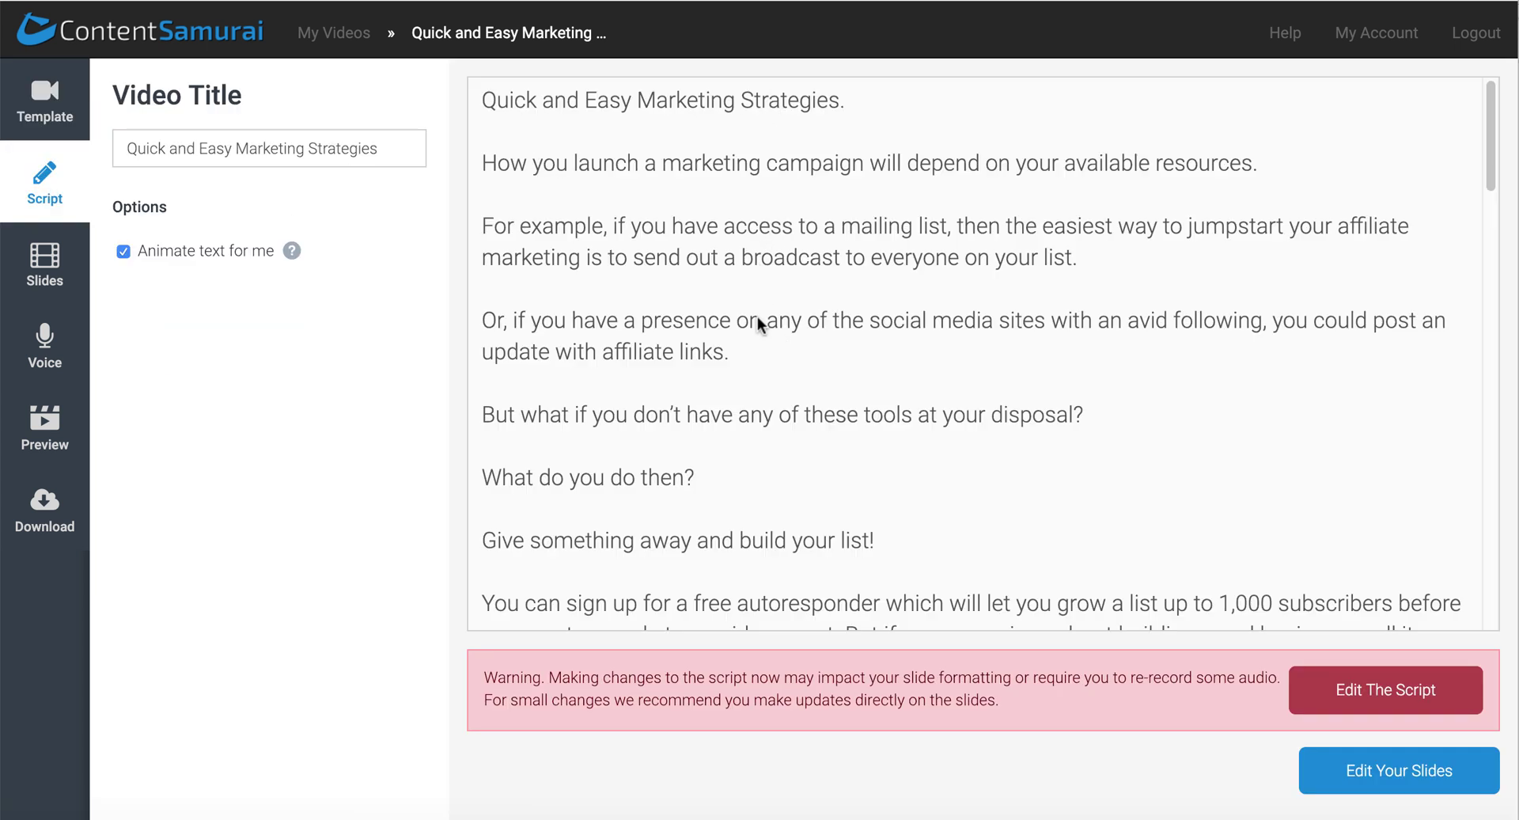
{"action": "scroll", "coordinate": [757, 316], "scroll_direction": "down", "scroll_amount": 1}
{"action": "scroll", "coordinate": [757, 316], "scroll_direction": "up", "scroll_amount": 1}
{"action": "scroll", "coordinate": [757, 317], "scroll_direction": "down", "scroll_amount": 15}
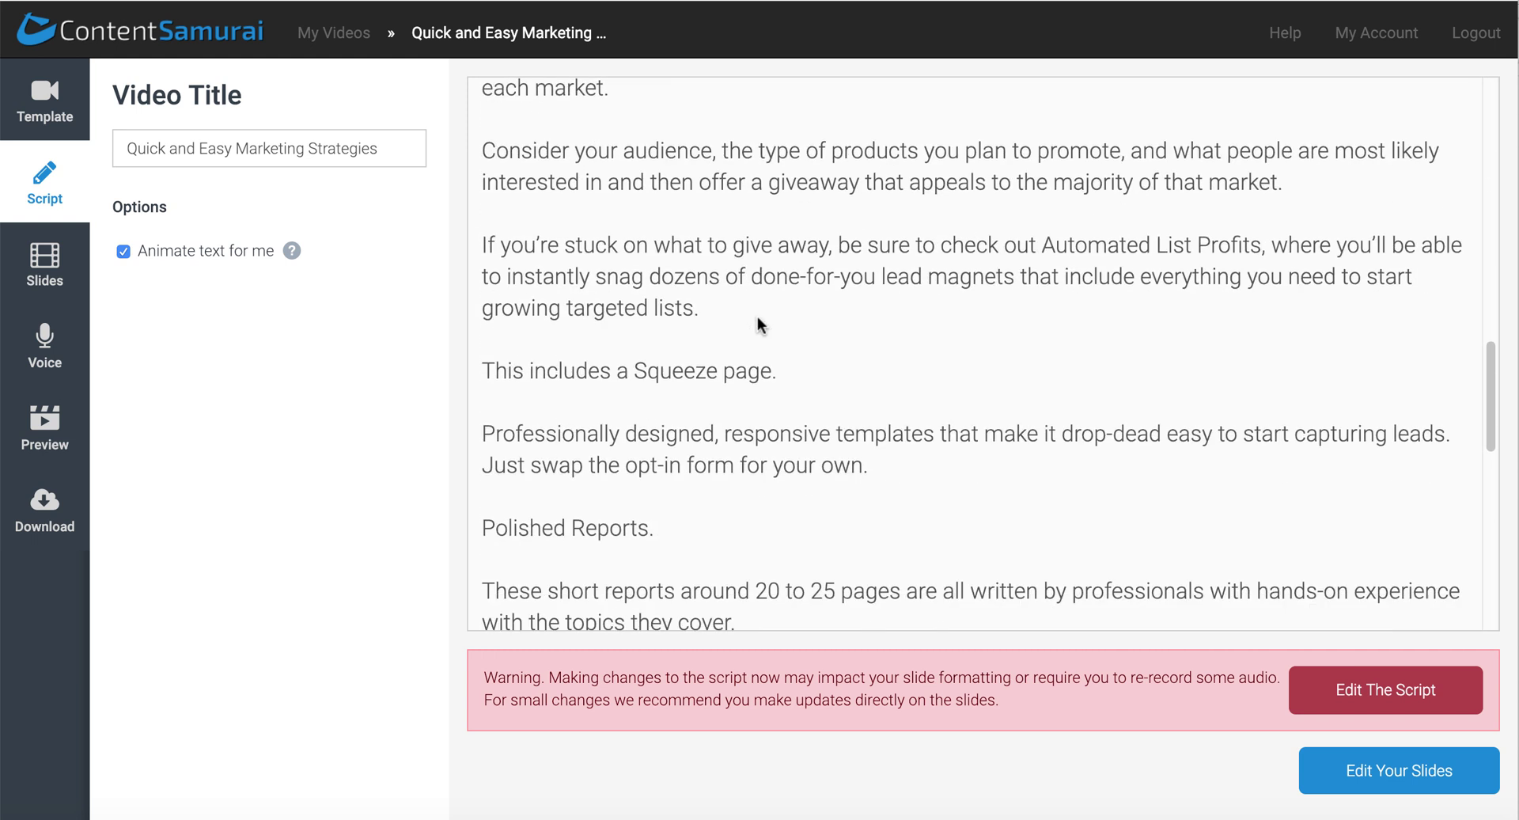
{"action": "scroll", "coordinate": [757, 317], "scroll_direction": "down", "scroll_amount": 10}
{"action": "scroll", "coordinate": [758, 317], "scroll_direction": "up", "scroll_amount": 3}
{"action": "scroll", "coordinate": [760, 323], "scroll_direction": "up", "scroll_amount": 15}
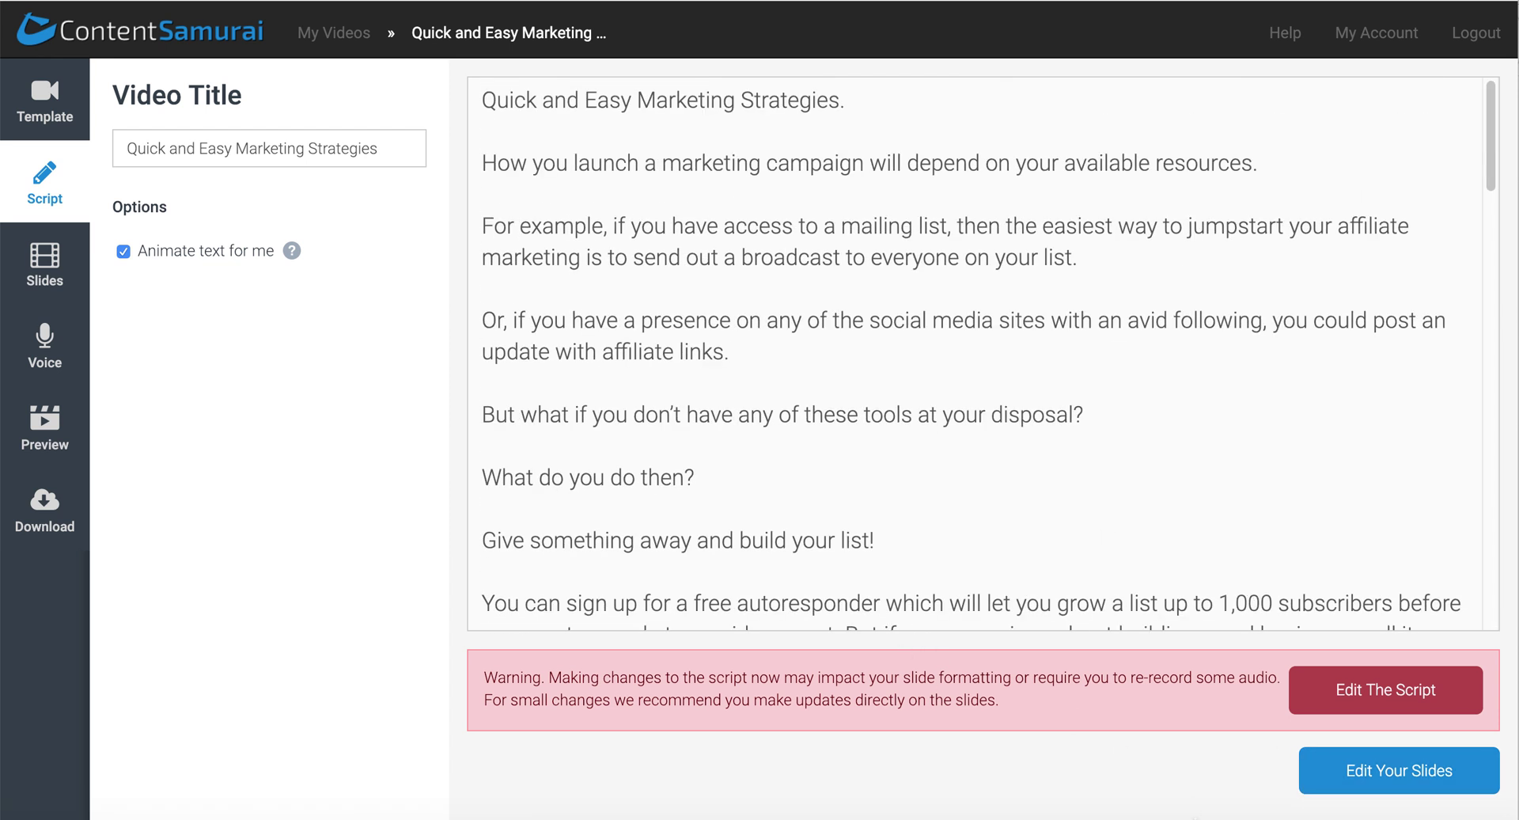
{"action": "left_click", "coordinate": [46, 286]}
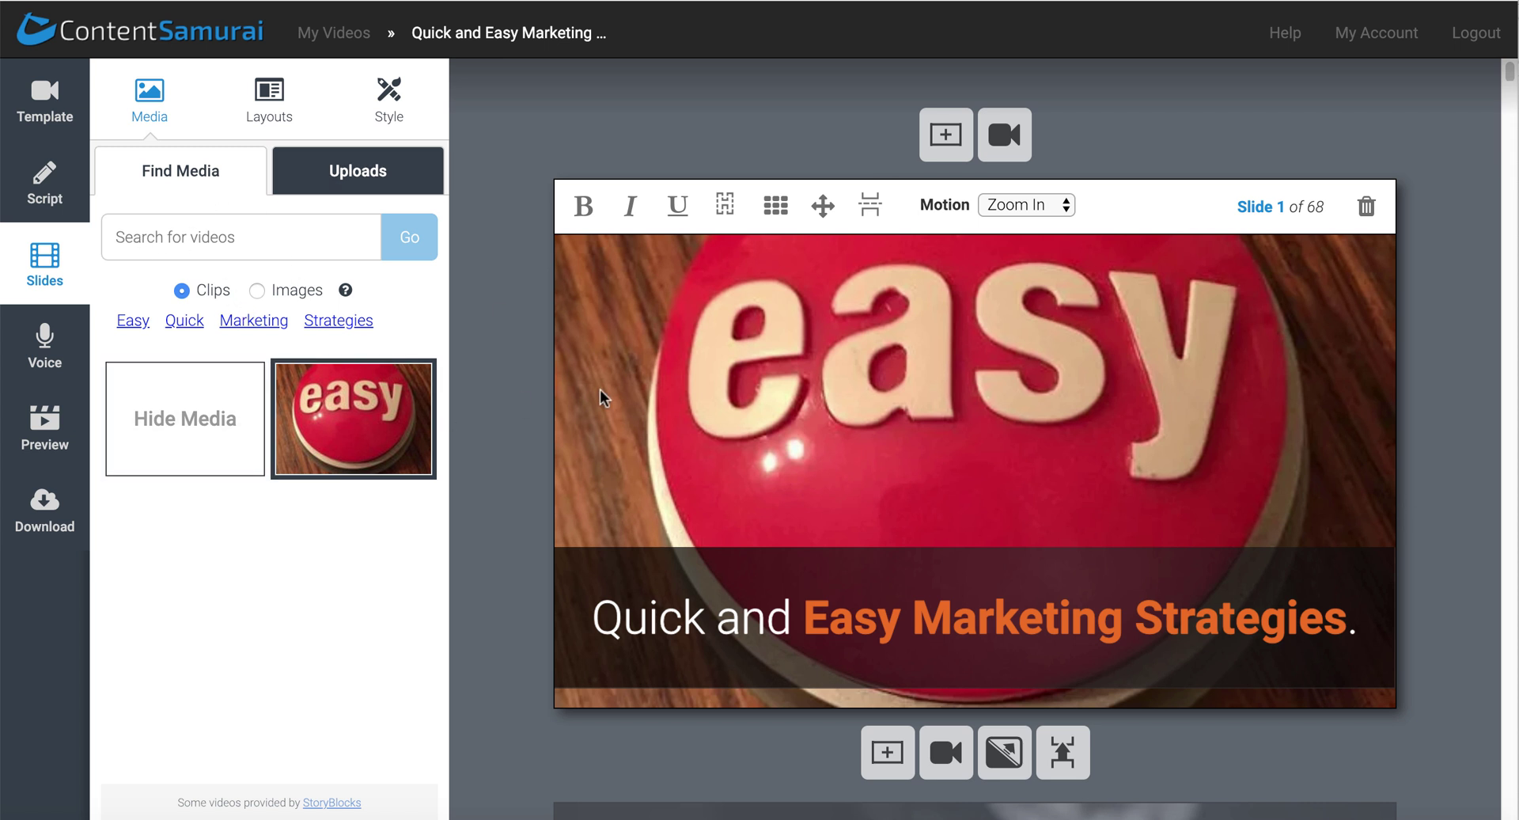
- Scroll down the slide list and select slide 5, the broadcast slide
{"action": "scroll", "coordinate": [1426, 457], "scroll_direction": "down", "scroll_amount": 10}
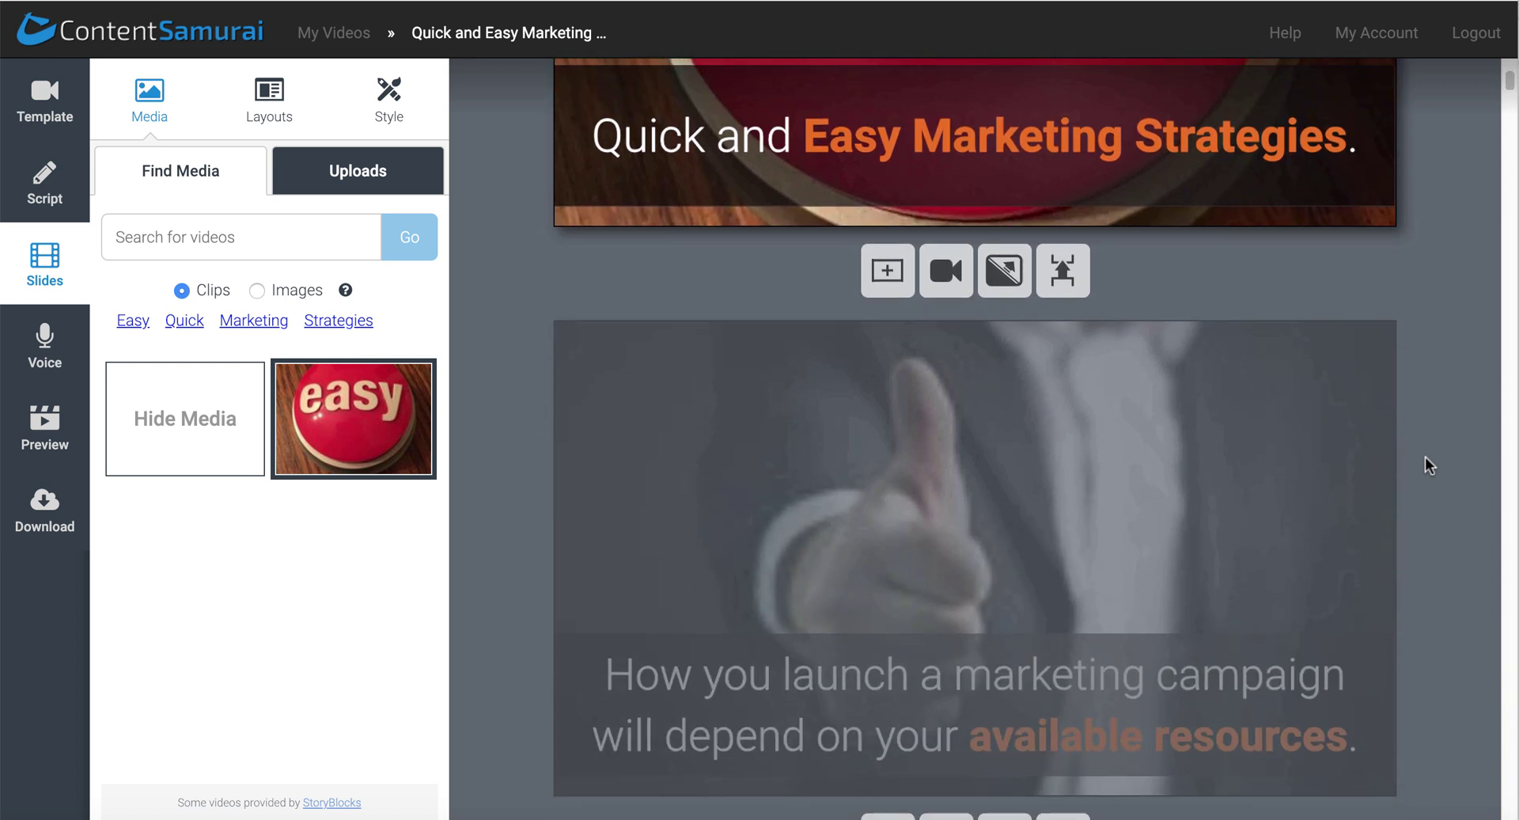
{"action": "scroll", "coordinate": [1426, 457], "scroll_direction": "down", "scroll_amount": 5}
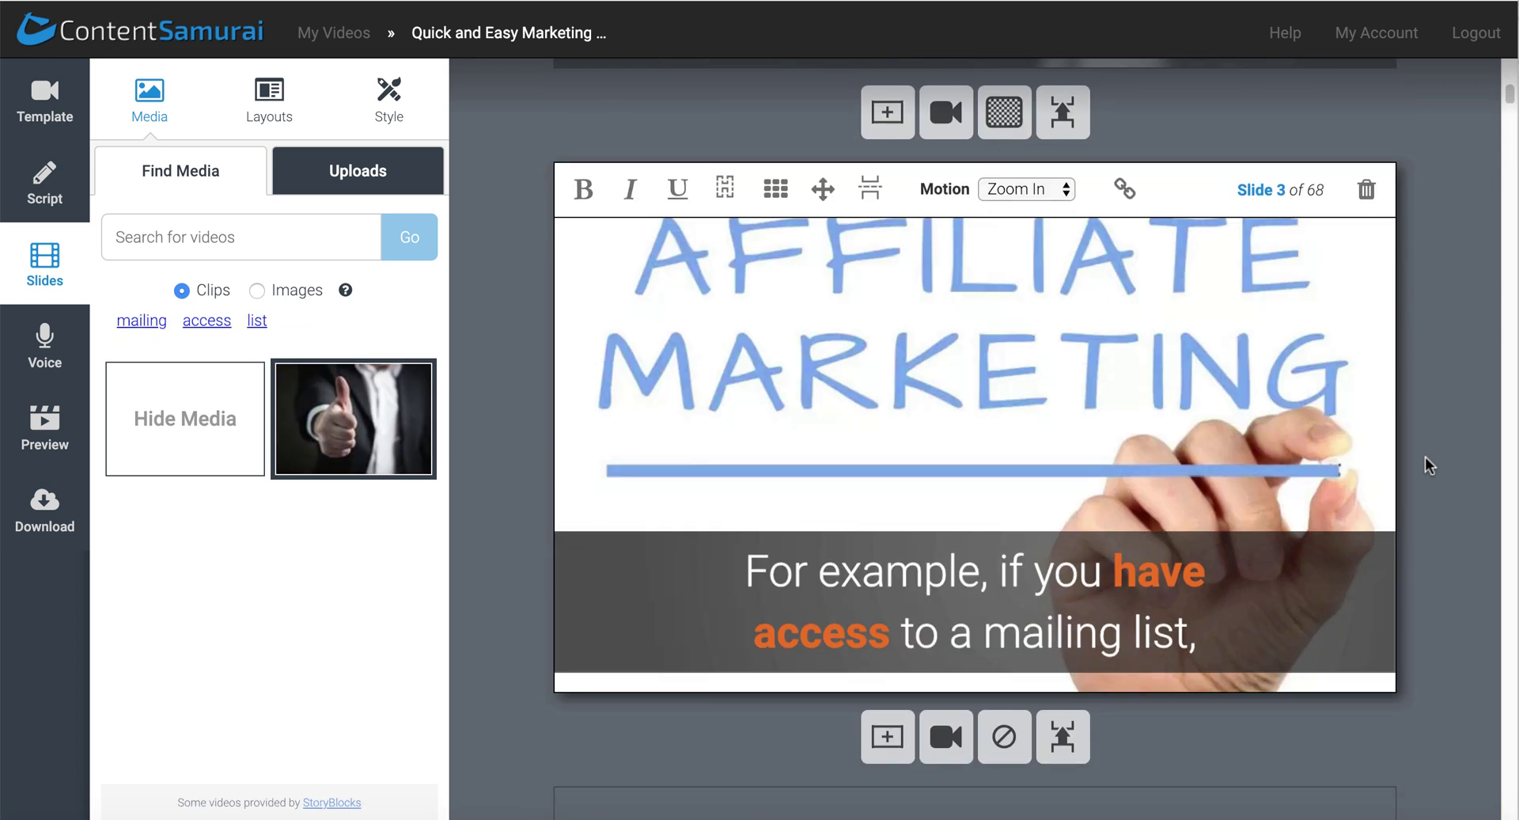
{"action": "scroll", "coordinate": [1426, 458], "scroll_direction": "down", "scroll_amount": 5}
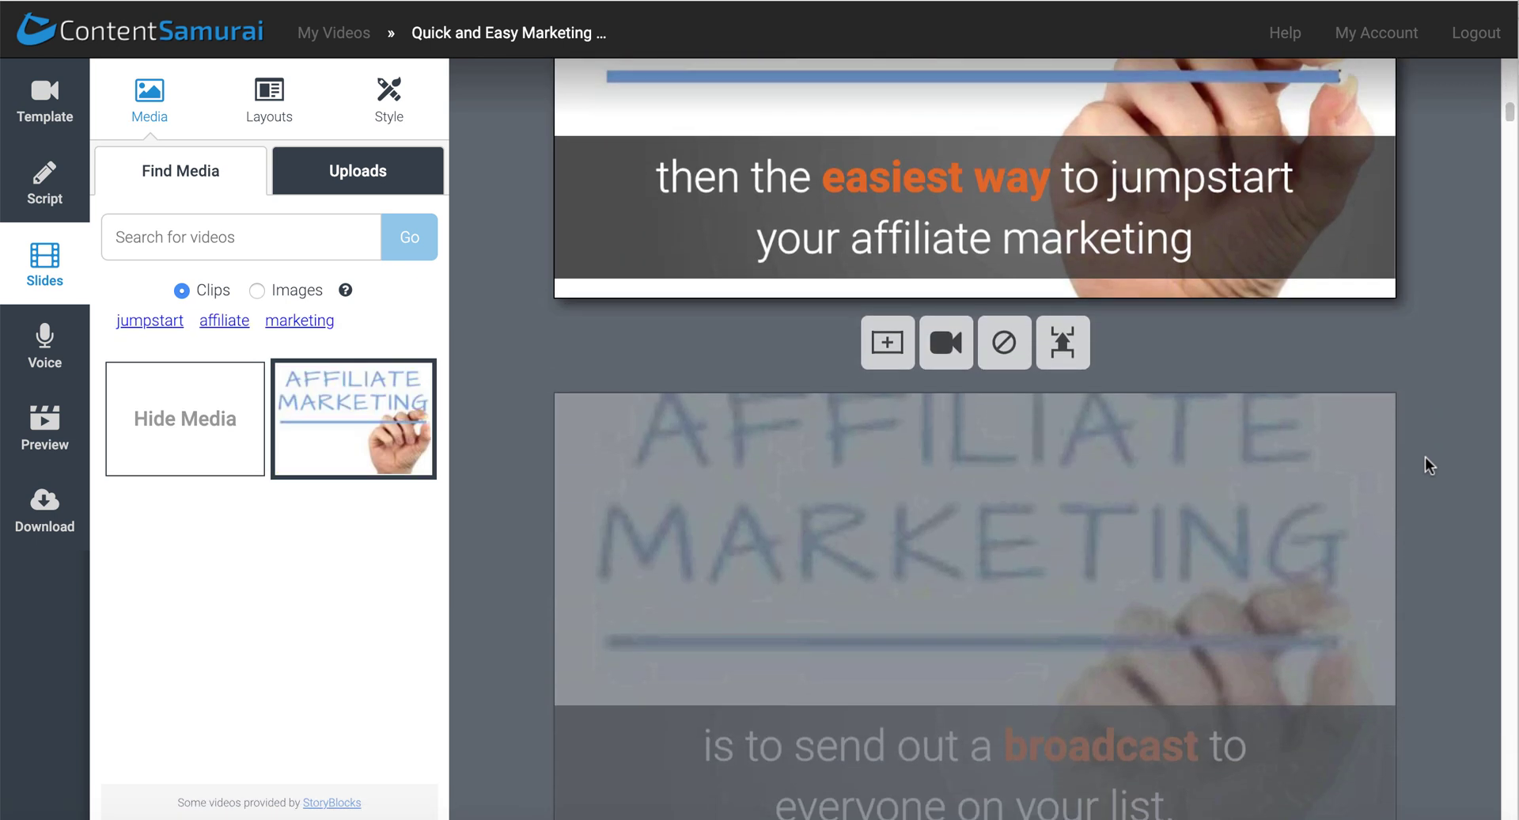
{"action": "left_click", "coordinate": [1042, 549]}
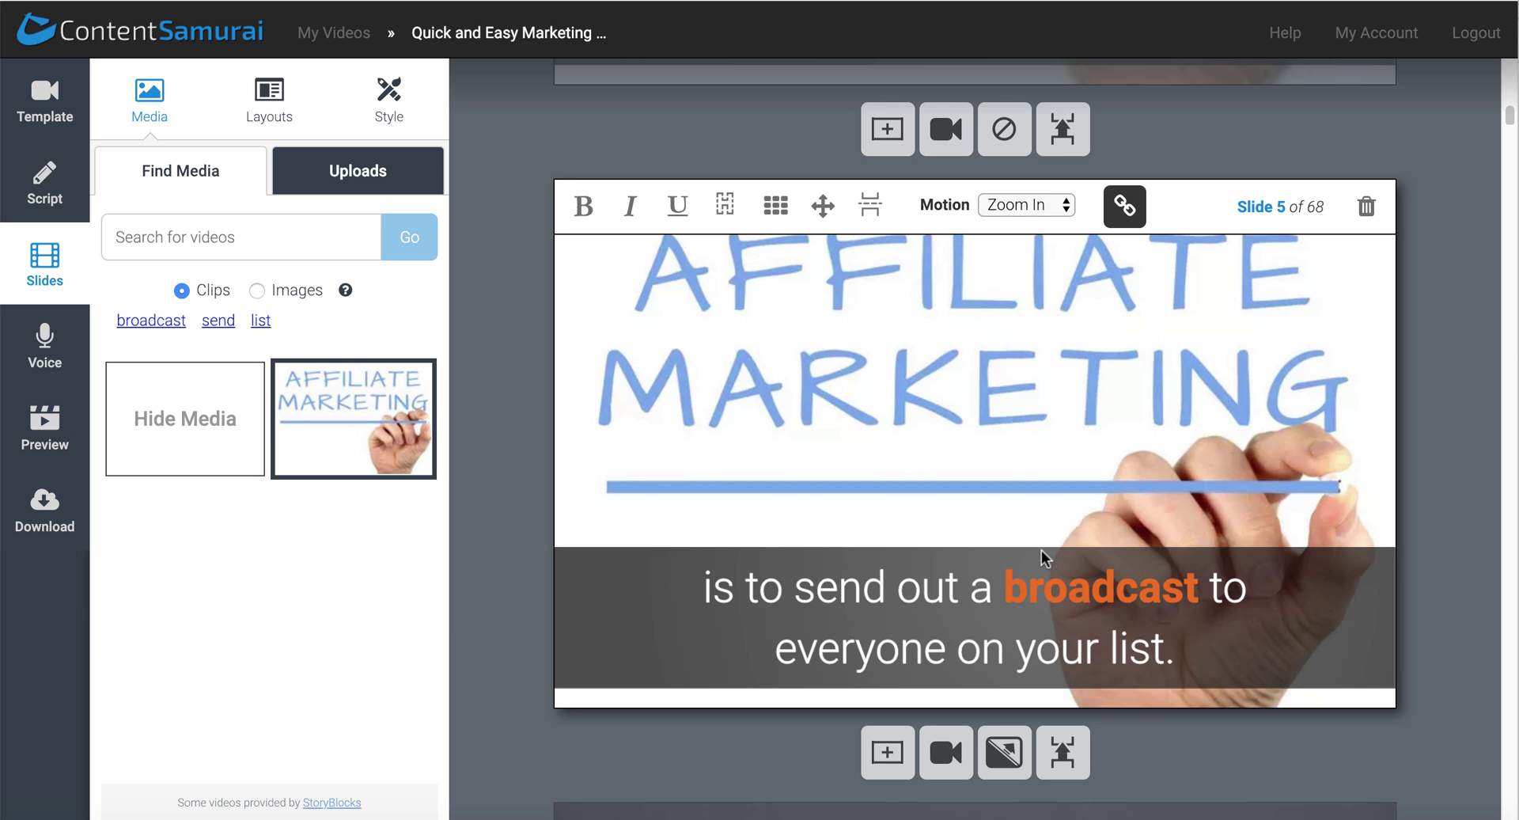
- Search Find Media for 'new', then show your uploaded images instead of clips
{"action": "left_click", "coordinate": [218, 246]}
{"action": "type", "text": "new"}
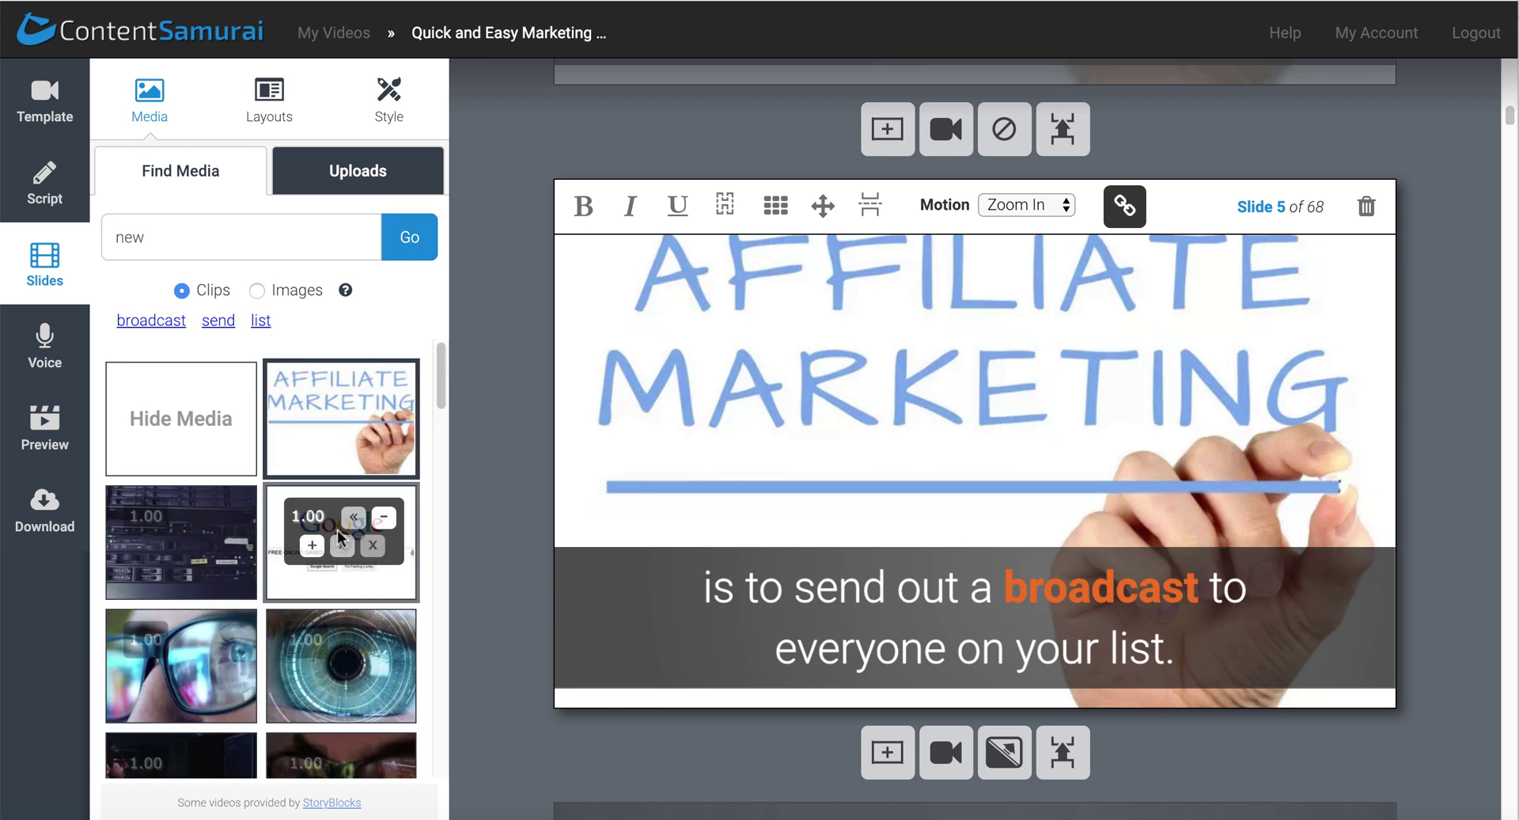
{"action": "left_click", "coordinate": [340, 188]}
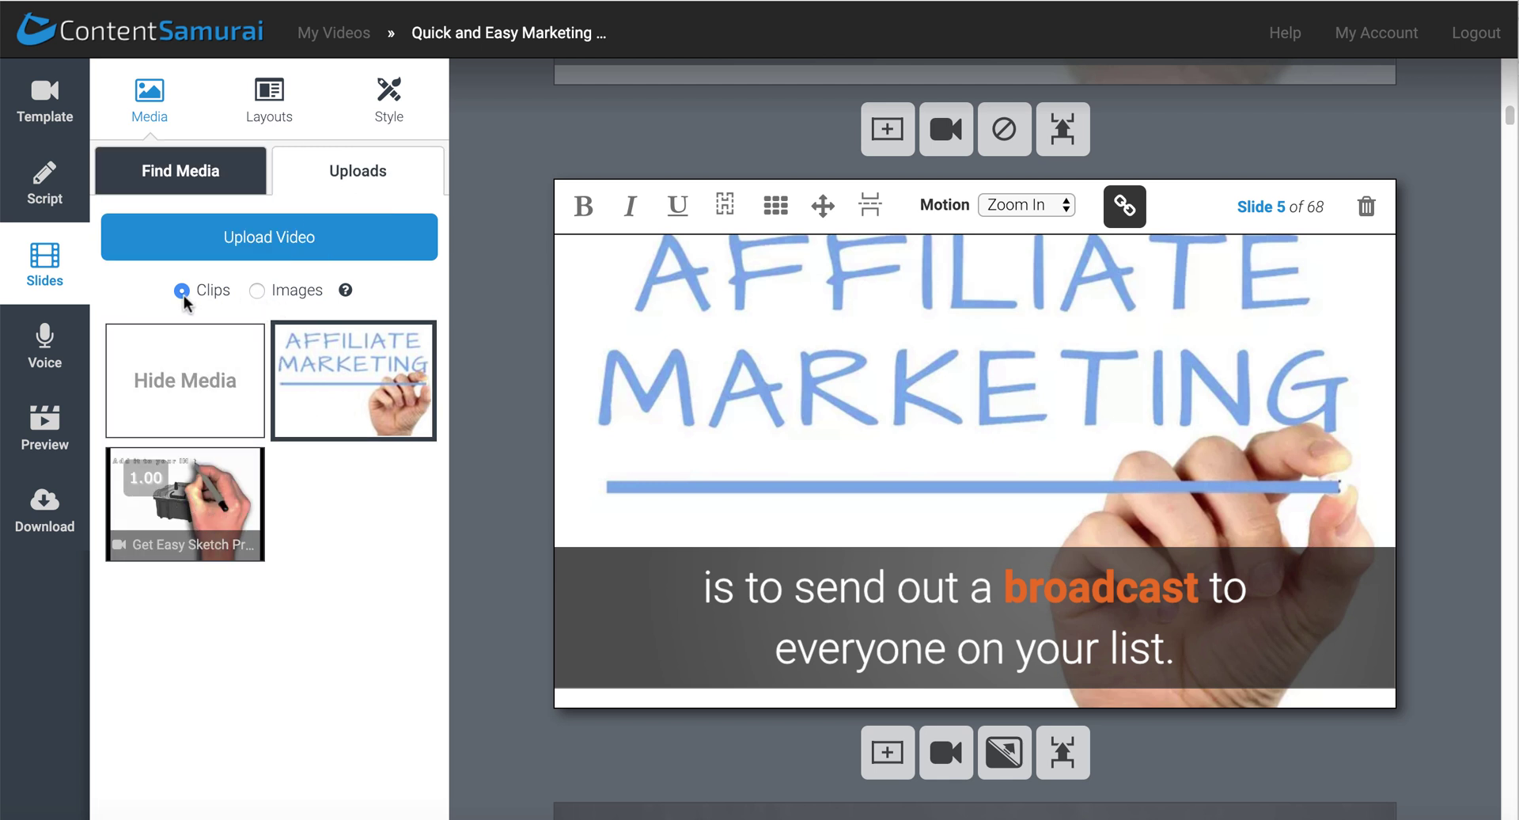
{"action": "left_click", "coordinate": [257, 291]}
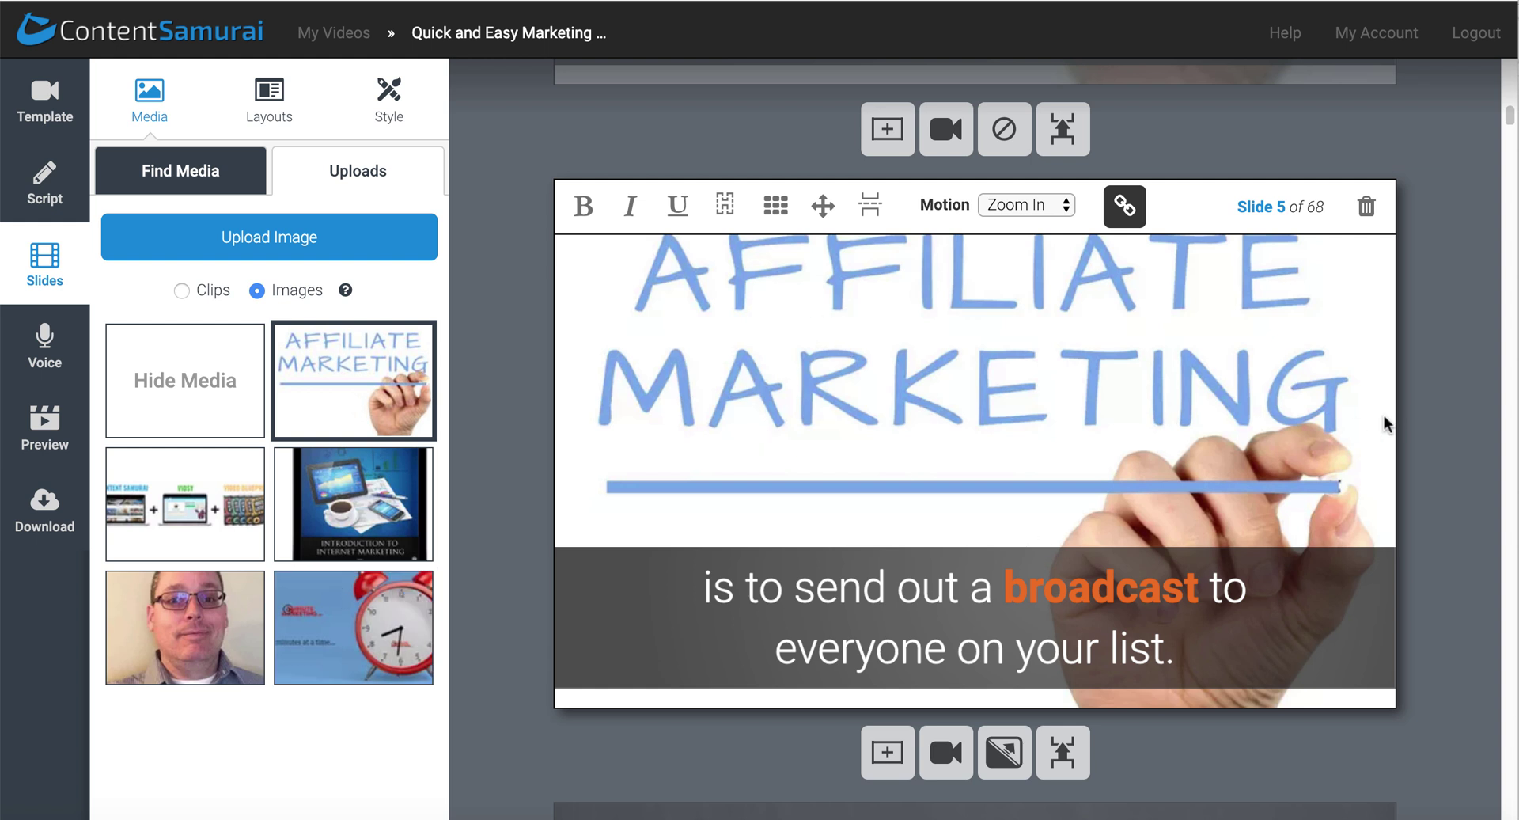
- Scroll past slide 68 to the 'Well done. All your slides are complete.' message
{"action": "scroll", "coordinate": [1432, 506], "scroll_direction": "down", "scroll_amount": 10}
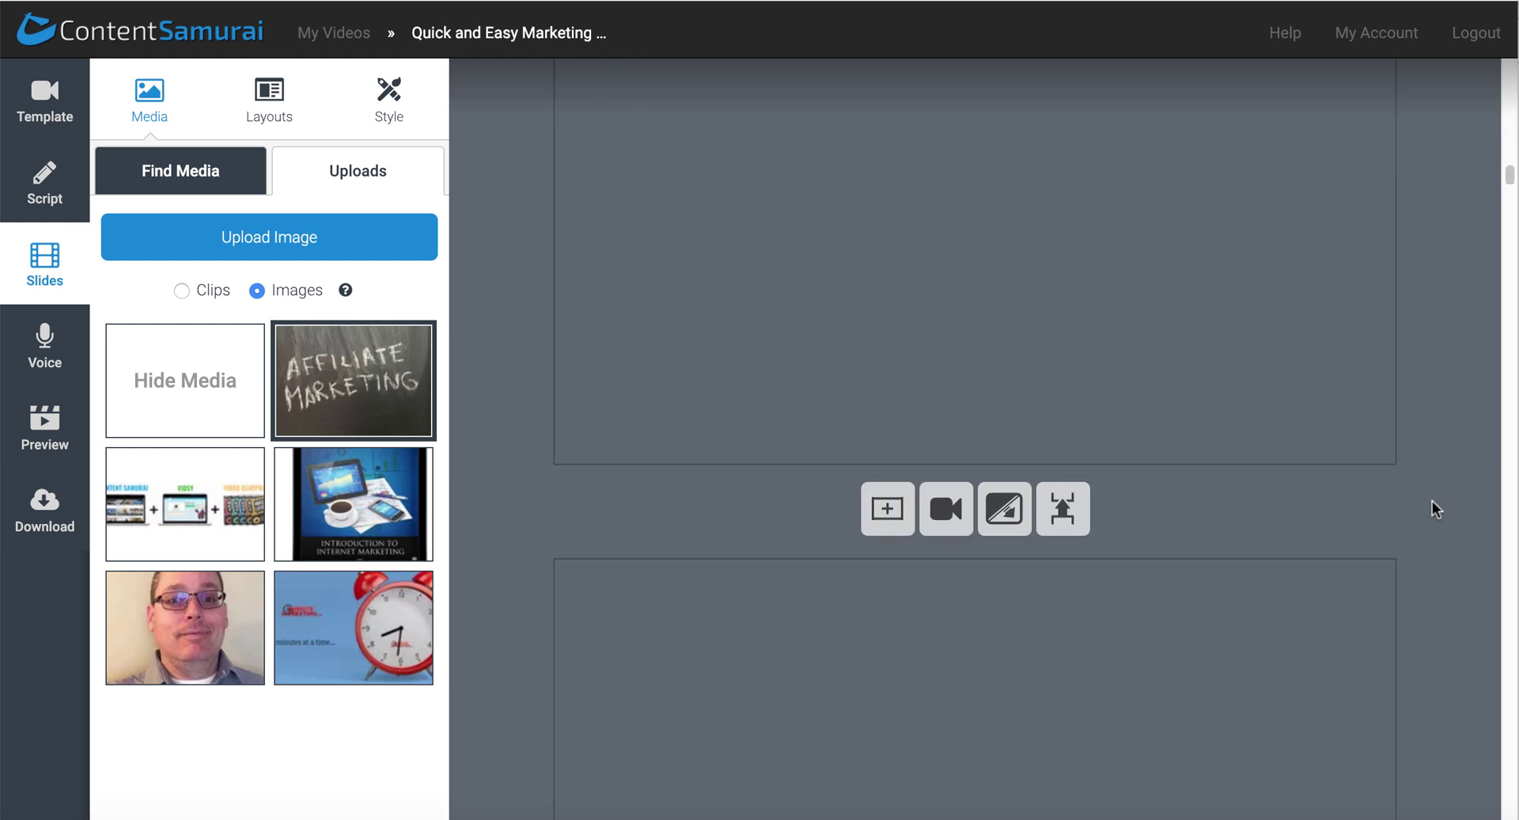
{"action": "scroll", "coordinate": [1433, 500], "scroll_direction": "down", "scroll_amount": 10}
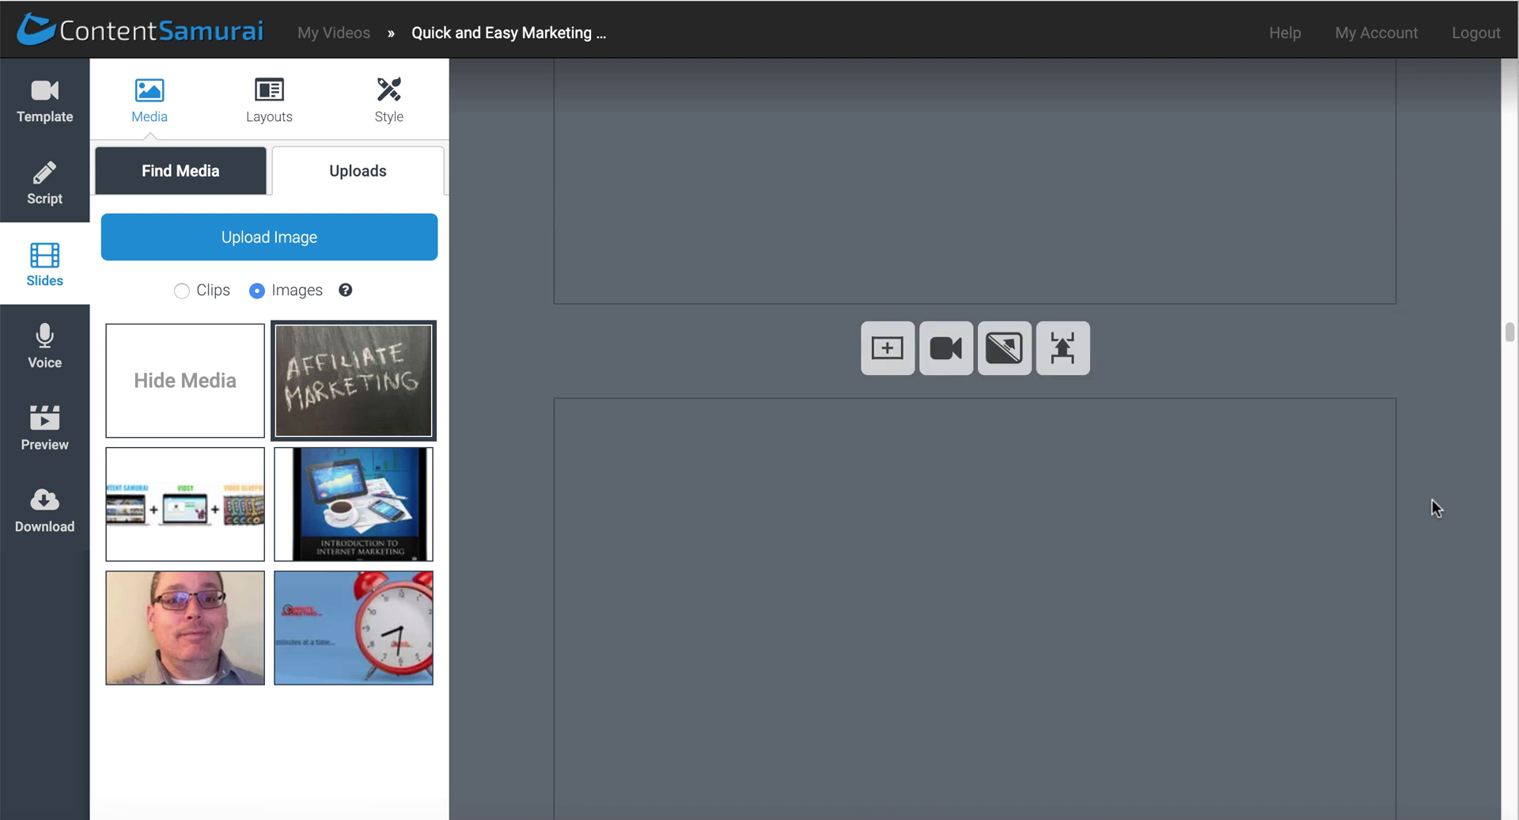
{"action": "scroll", "coordinate": [1432, 500], "scroll_direction": "down", "scroll_amount": 10}
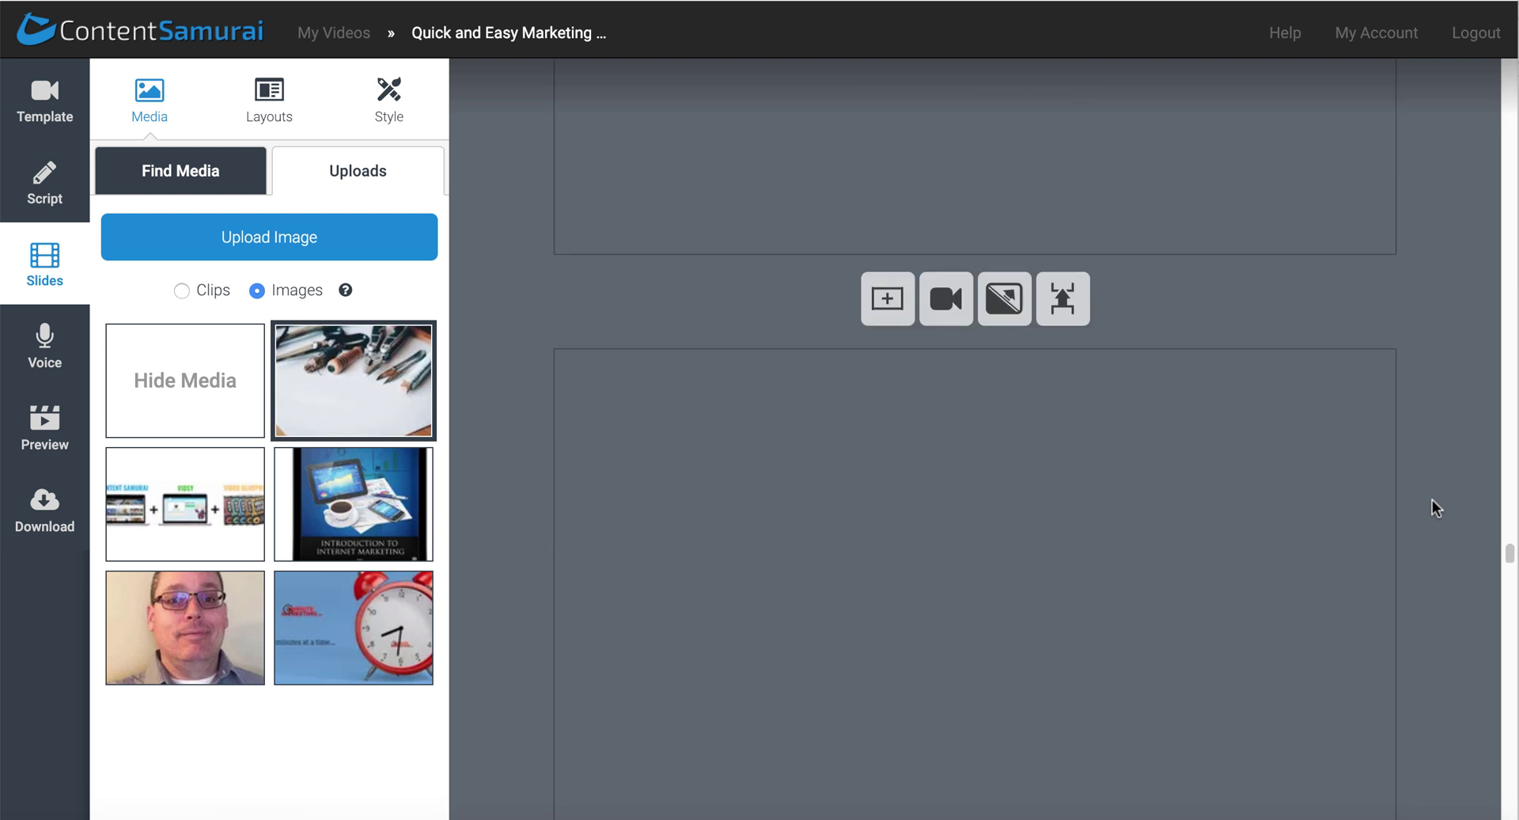
{"action": "scroll", "coordinate": [1433, 500], "scroll_direction": "down", "scroll_amount": 10}
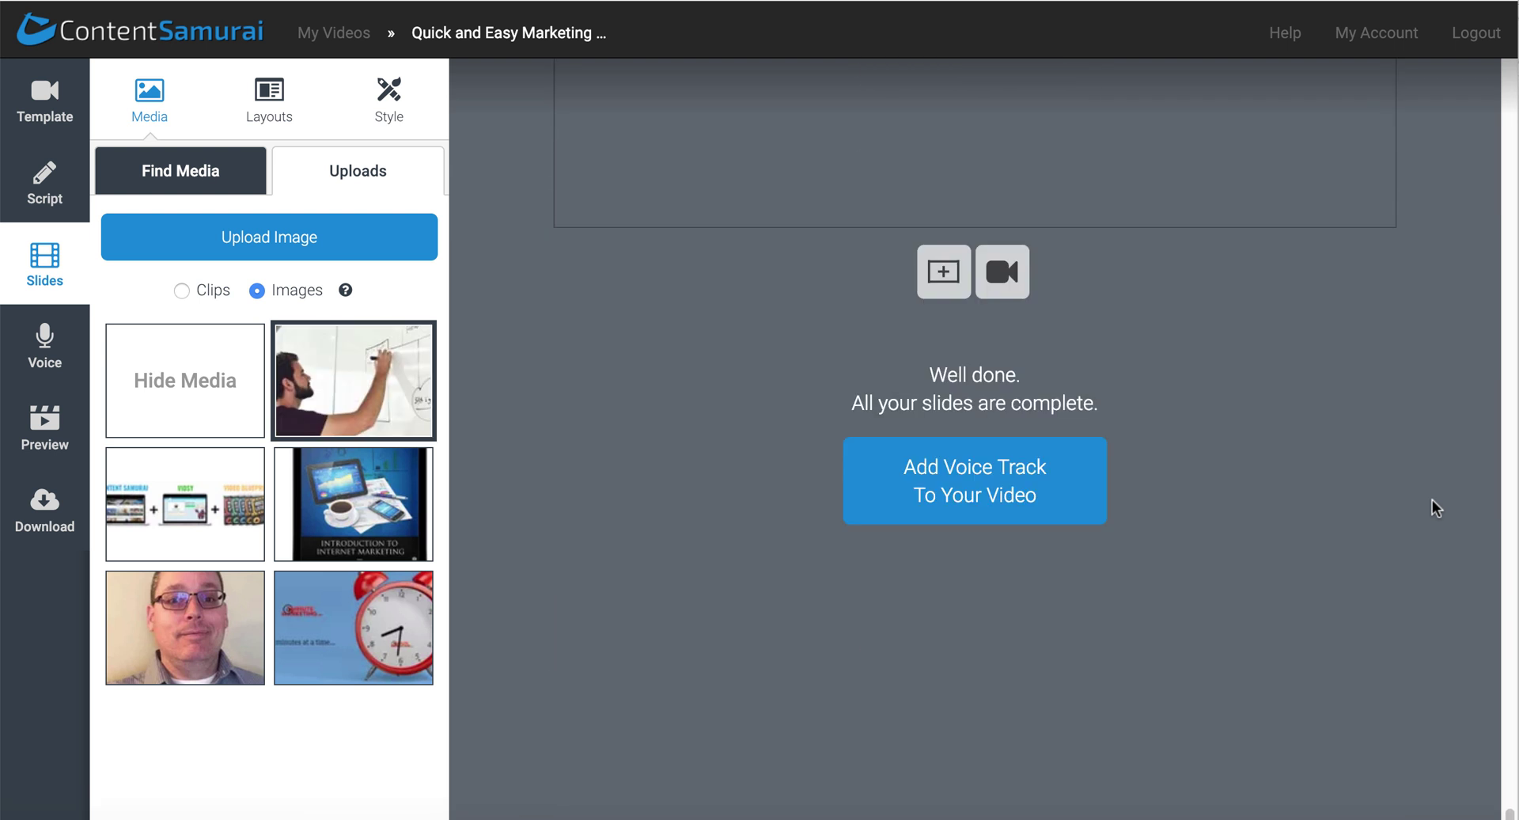
{"action": "scroll", "coordinate": [1432, 500], "scroll_direction": "up", "scroll_amount": 5}
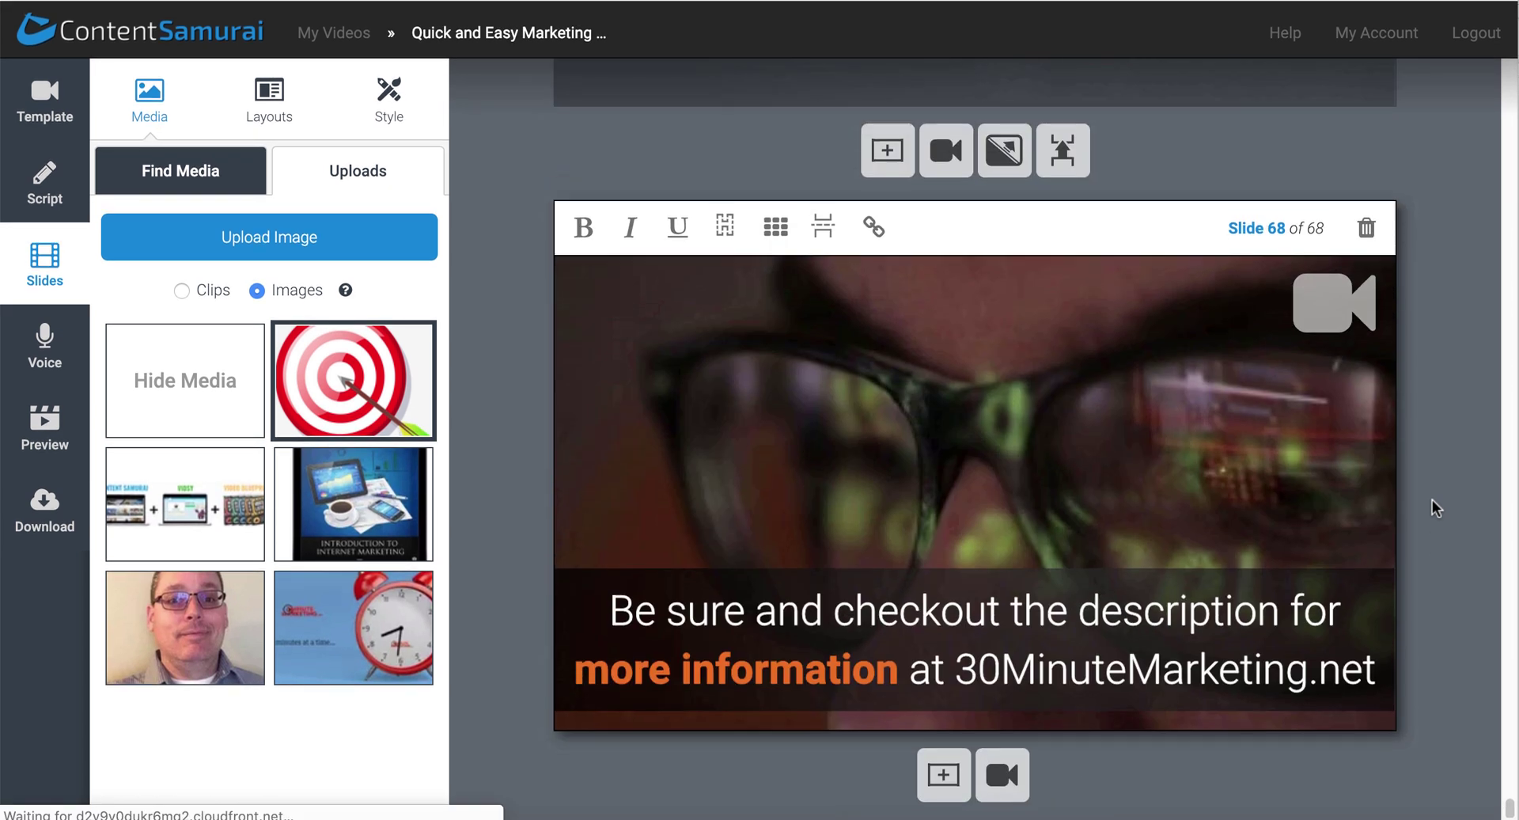
{"action": "scroll", "coordinate": [1432, 500], "scroll_direction": "down", "scroll_amount": 3}
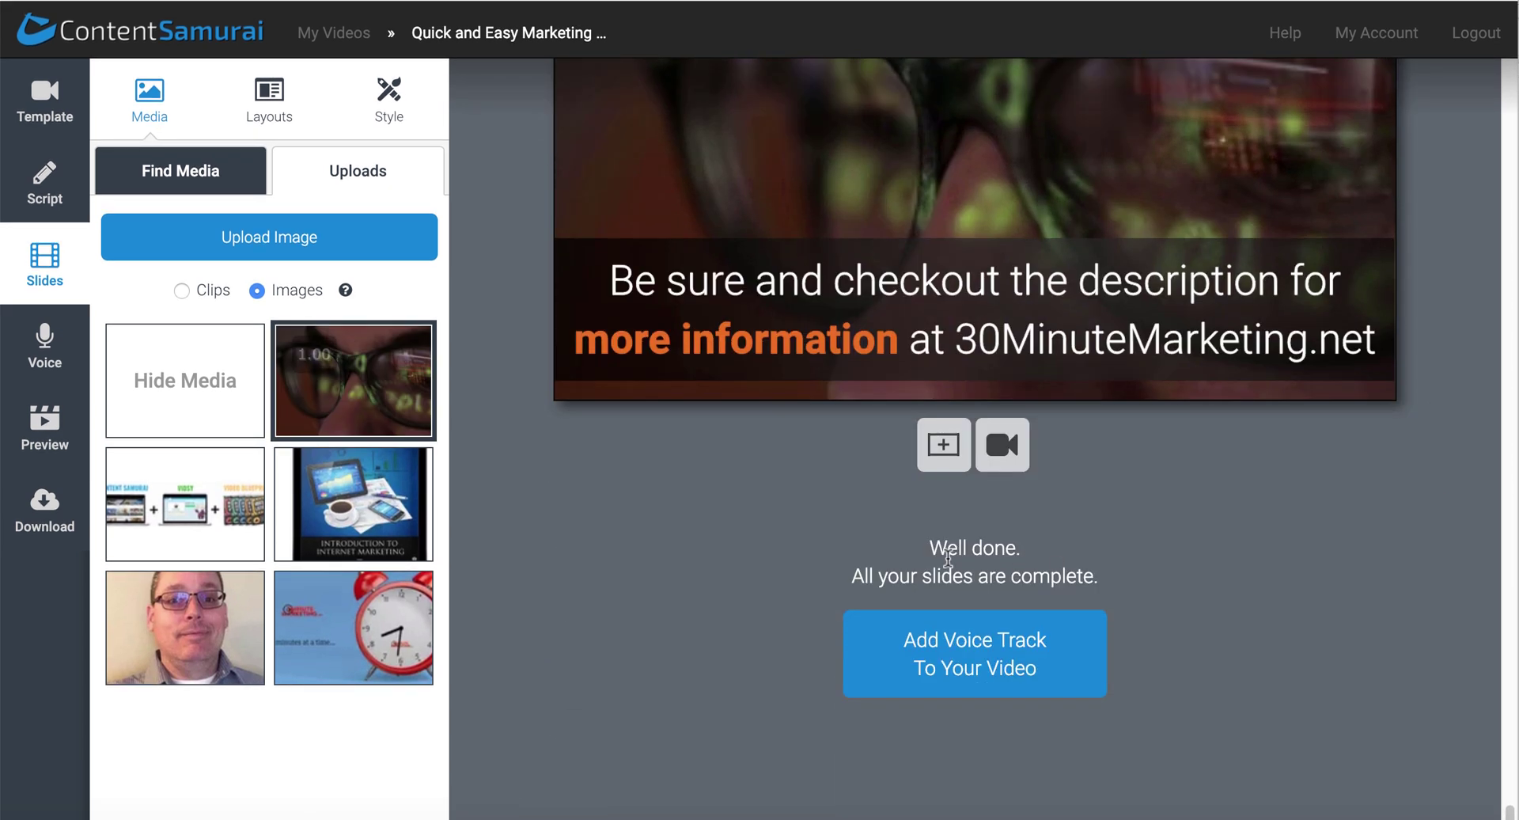
- Choose Auto-voice narration for the voice track, keeping Harry as the narrator voice
{"action": "left_click", "coordinate": [973, 672]}
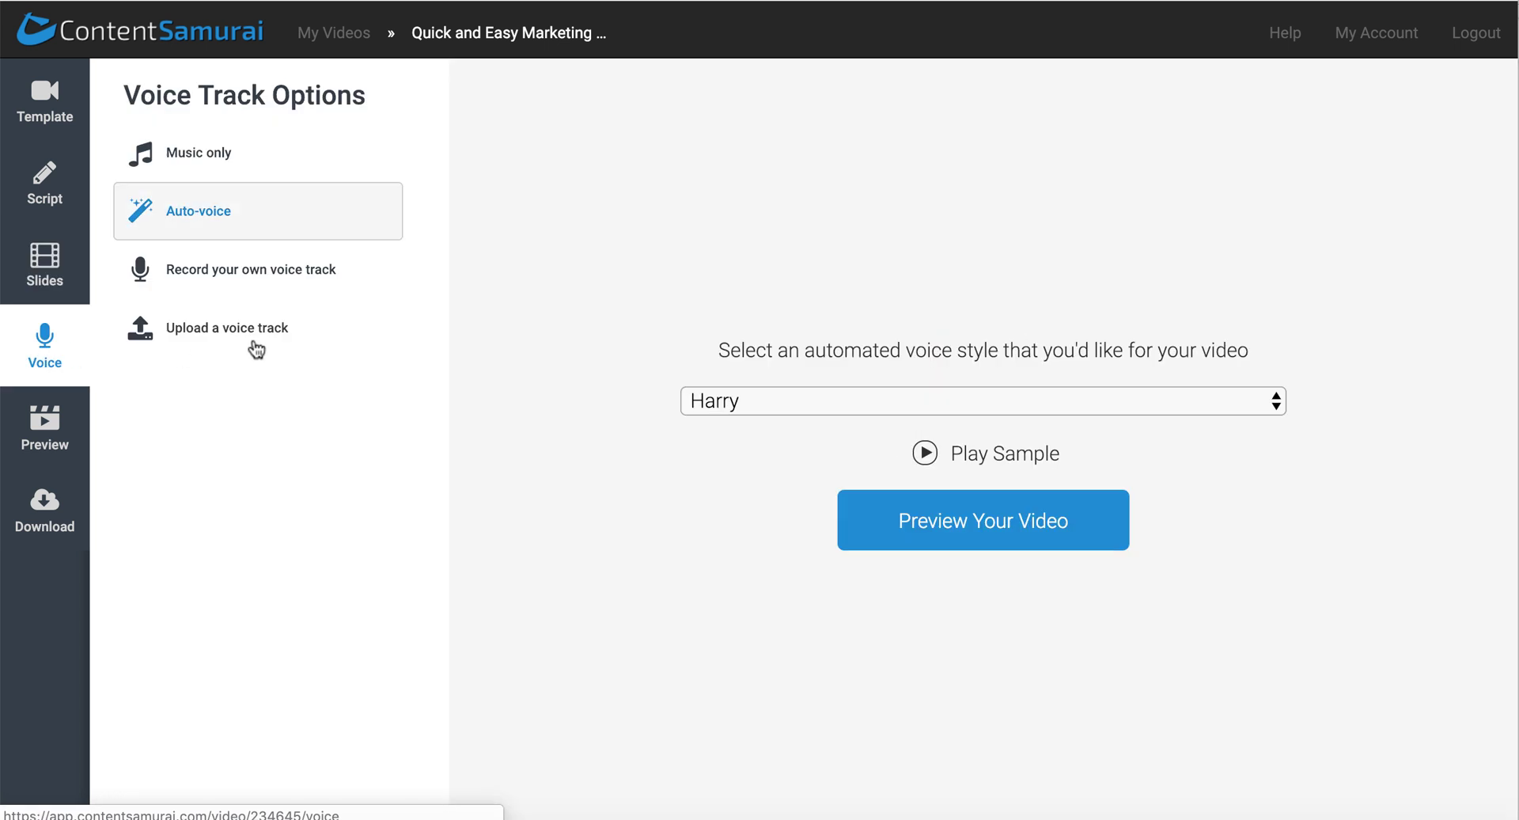
{"action": "left_click", "coordinate": [267, 159]}
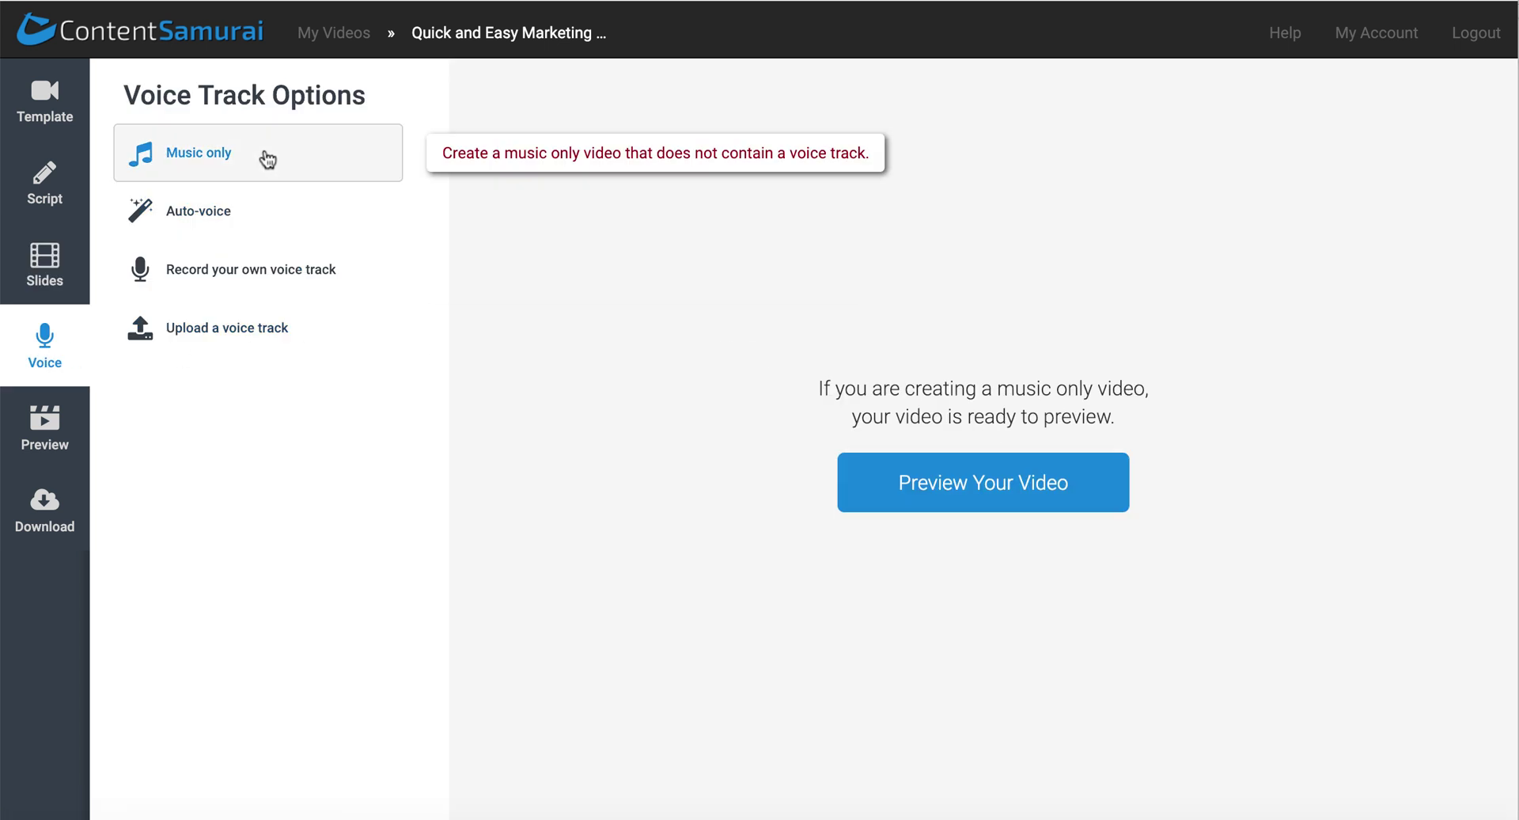
{"action": "left_click", "coordinate": [247, 211]}
{"action": "left_click", "coordinate": [779, 404]}
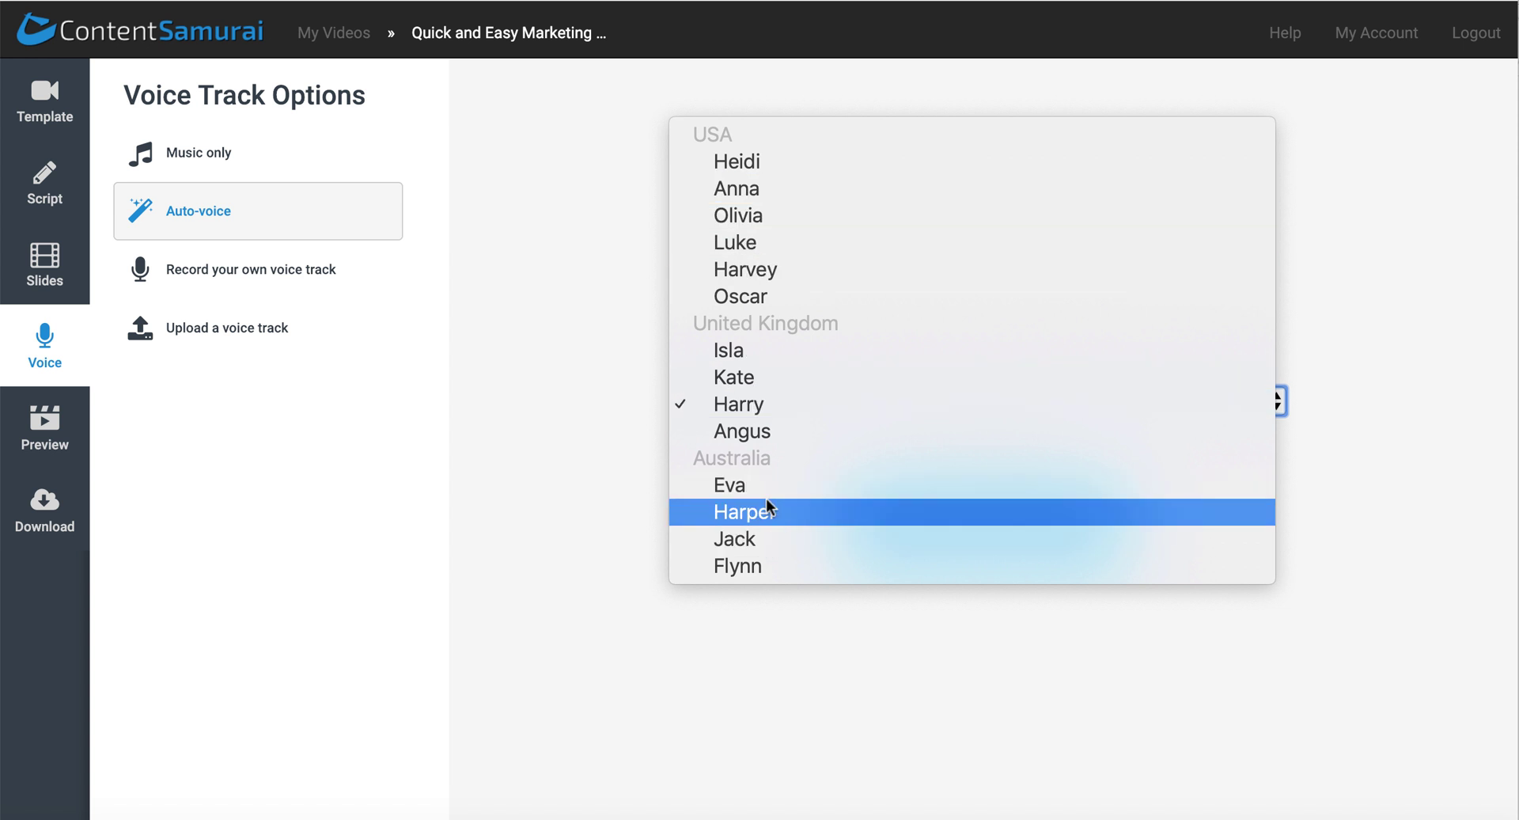
{"action": "left_click", "coordinate": [303, 269]}
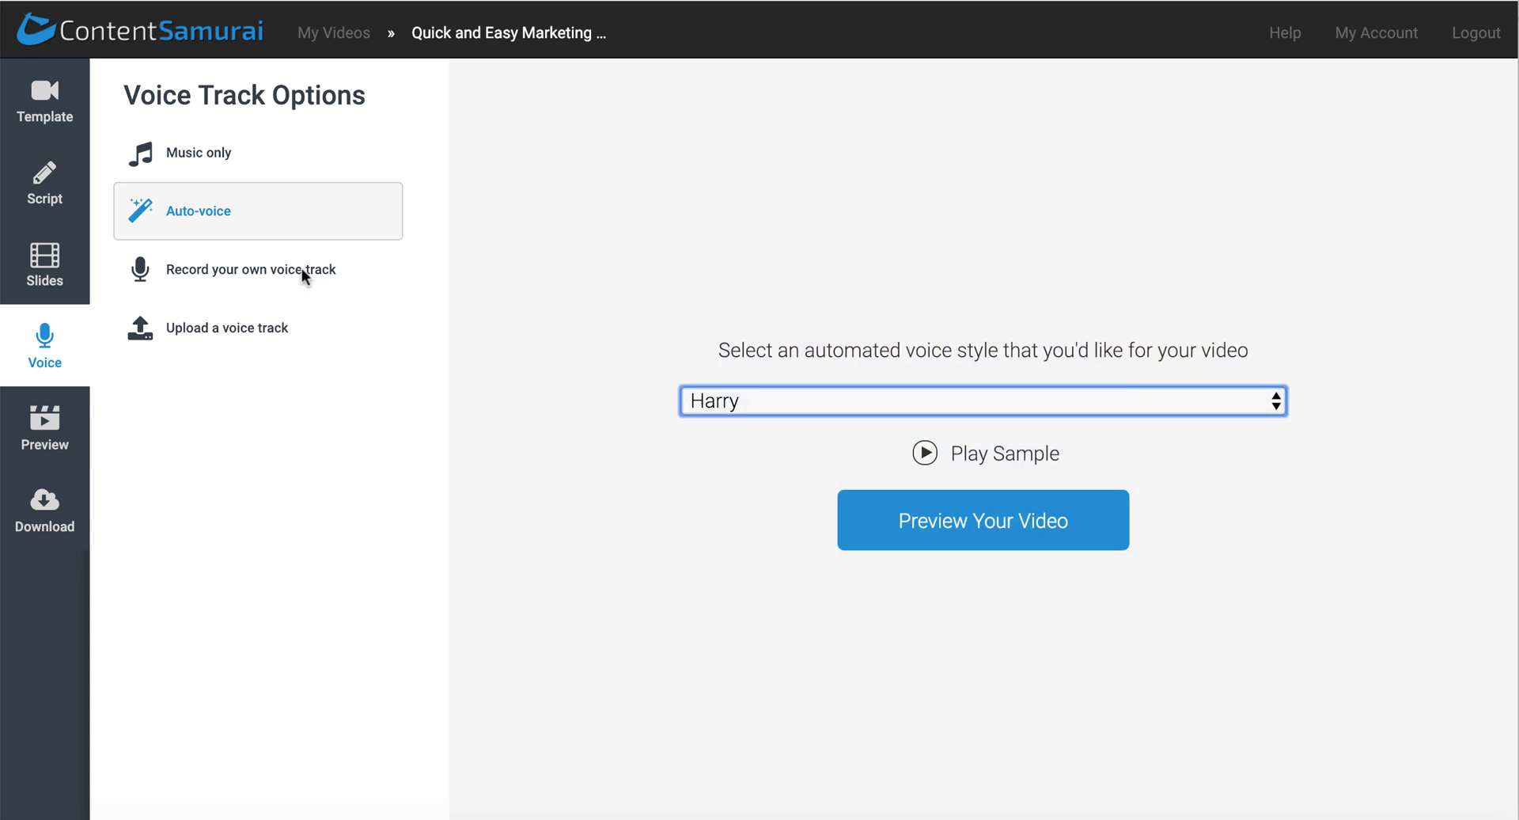
{"action": "left_click", "coordinate": [271, 291]}
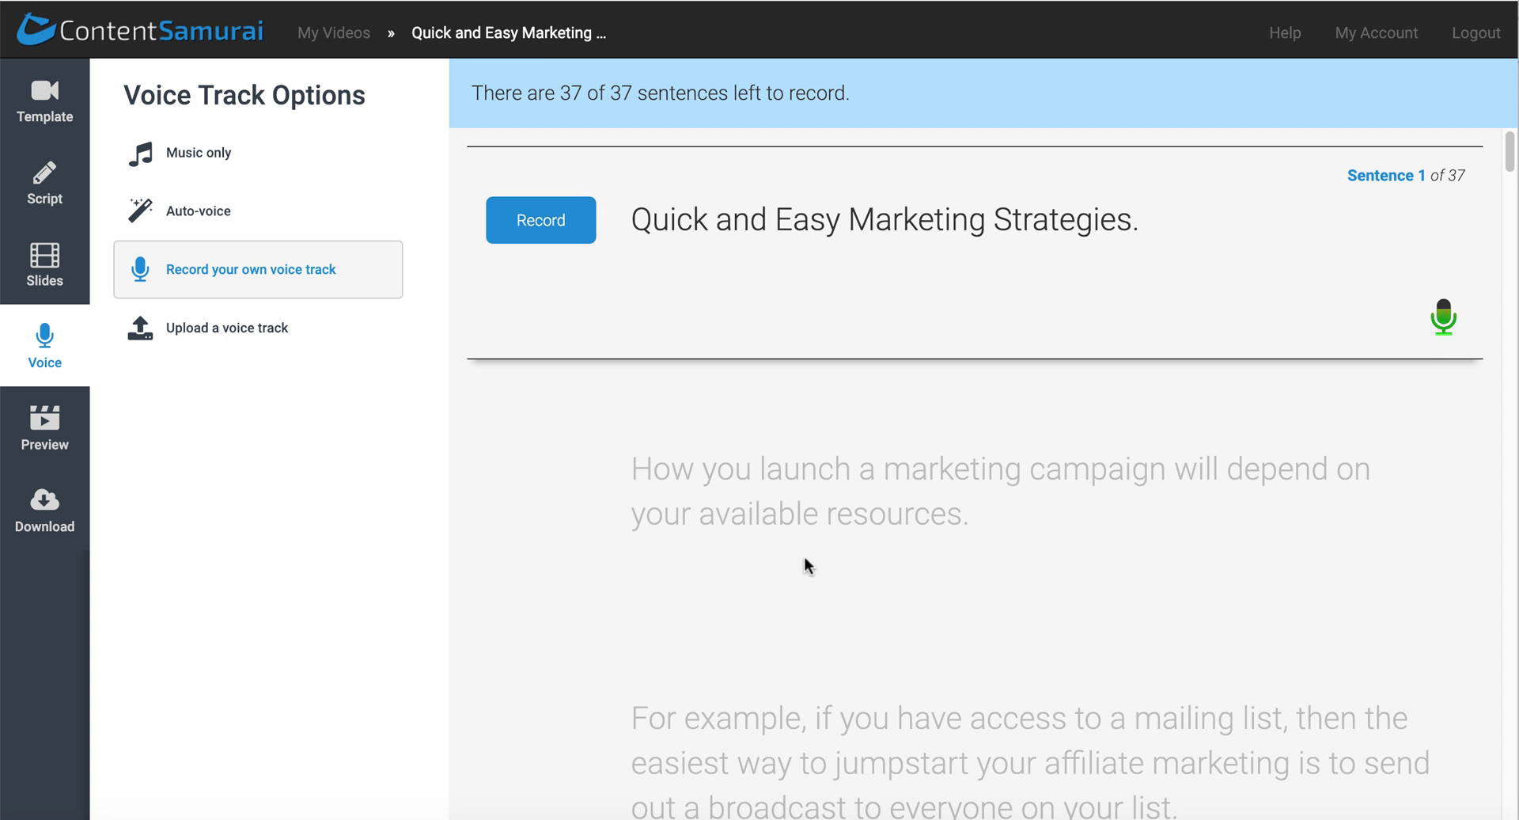
{"action": "scroll", "coordinate": [804, 556], "scroll_direction": "down", "scroll_amount": 5}
{"action": "scroll", "coordinate": [804, 556], "scroll_direction": "up", "scroll_amount": 5}
{"action": "mouse_move", "coordinate": [261, 250]}
{"action": "left_click", "coordinate": [239, 329]}
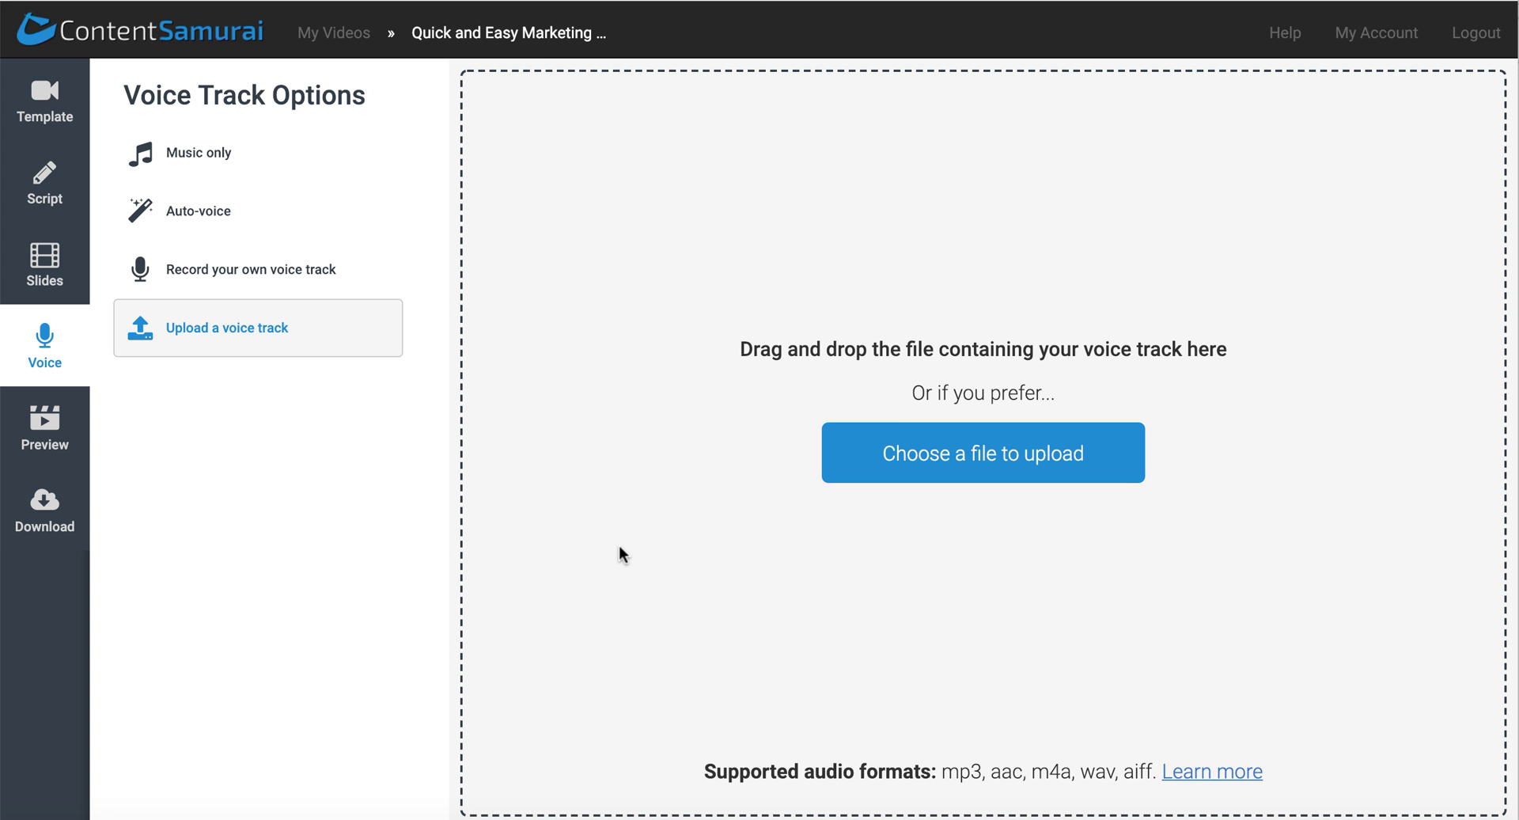
{"action": "left_click", "coordinate": [207, 213]}
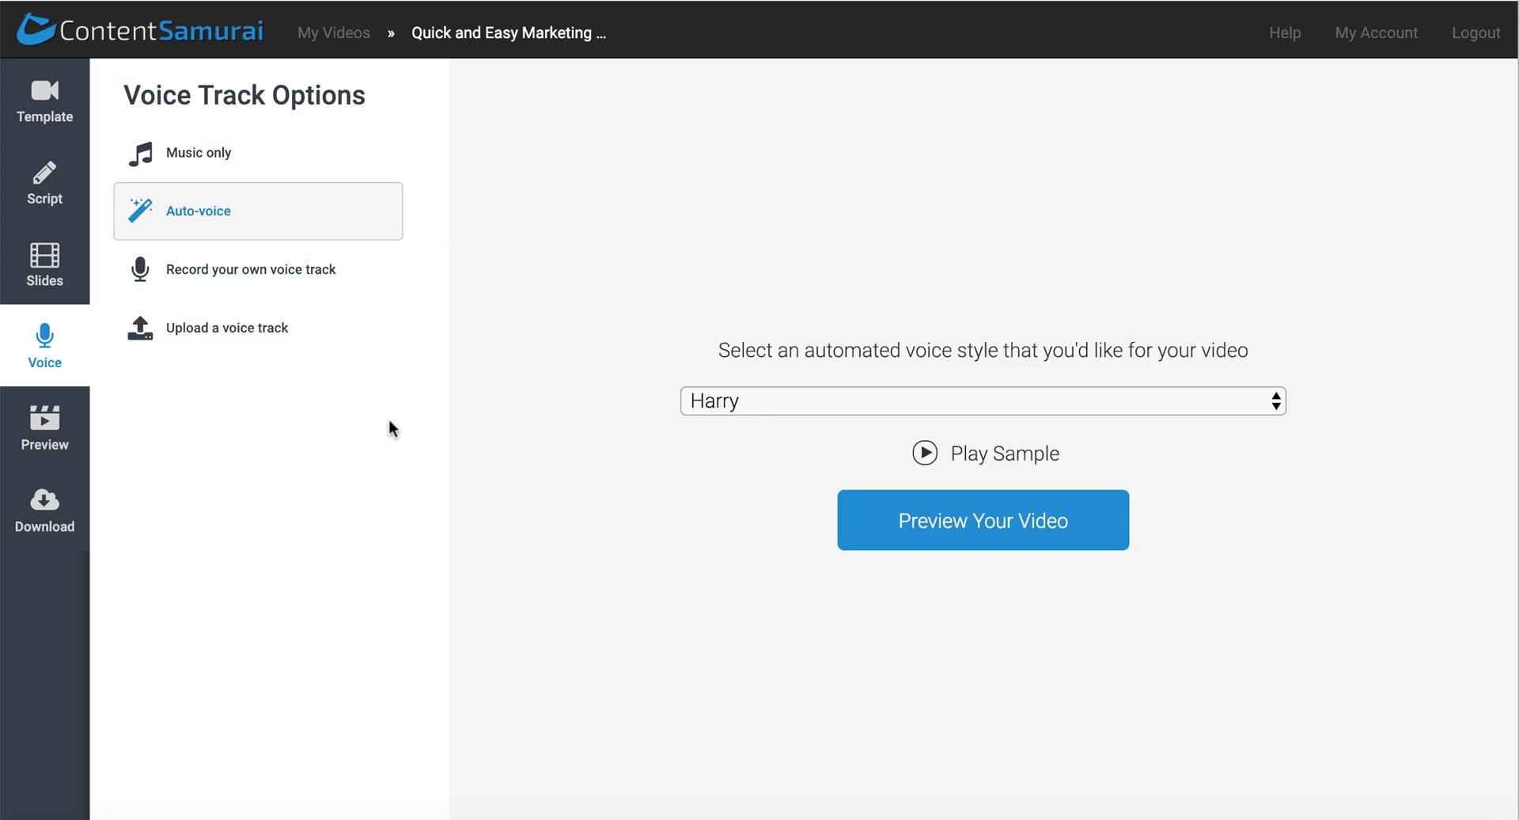
- Generate the 3:38 video preview and set Voice Track Speed to 99%
{"action": "left_click", "coordinate": [62, 431]}
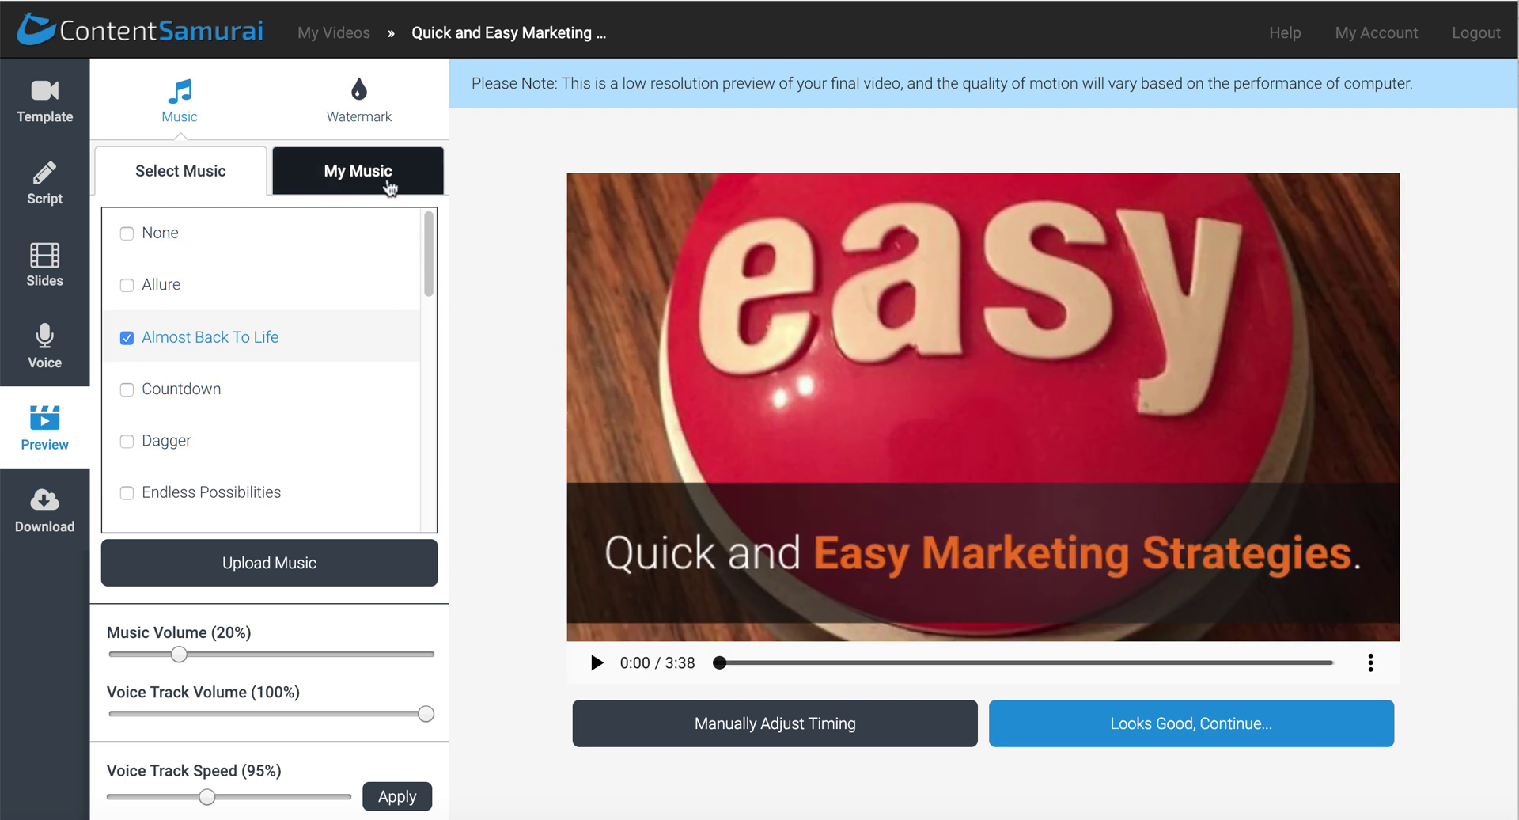
{"action": "scroll", "coordinate": [497, 448], "scroll_direction": "down", "scroll_amount": 1}
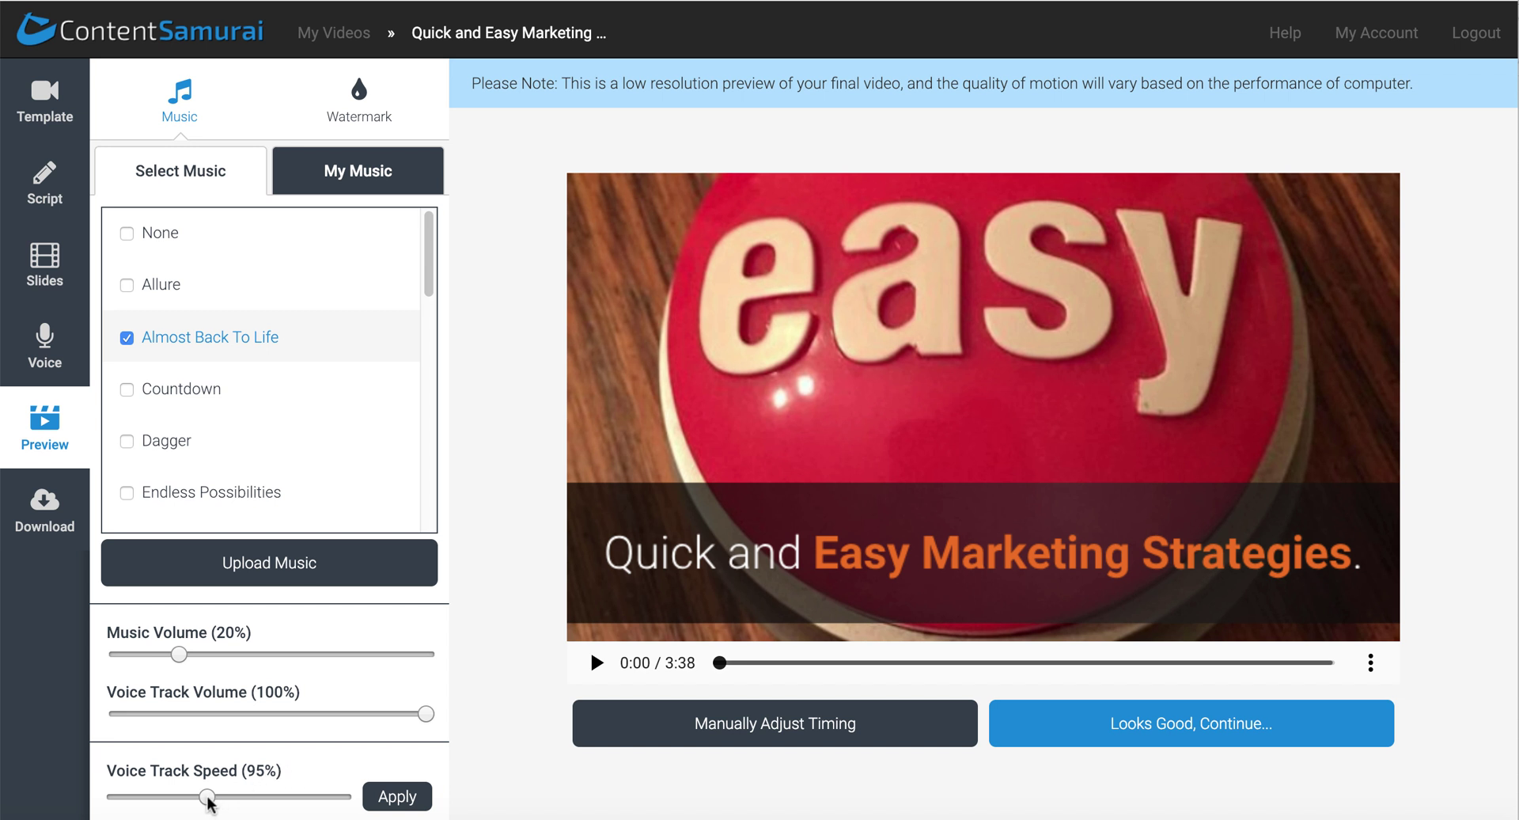
{"action": "mouse_move", "coordinate": [210, 802]}
{"action": "left_mouse_down"}
{"action": "mouse_move", "coordinate": [240, 799]}
{"action": "mouse_move", "coordinate": [202, 801]}
{"action": "mouse_move", "coordinate": [225, 801]}
{"action": "left_mouse_up"}
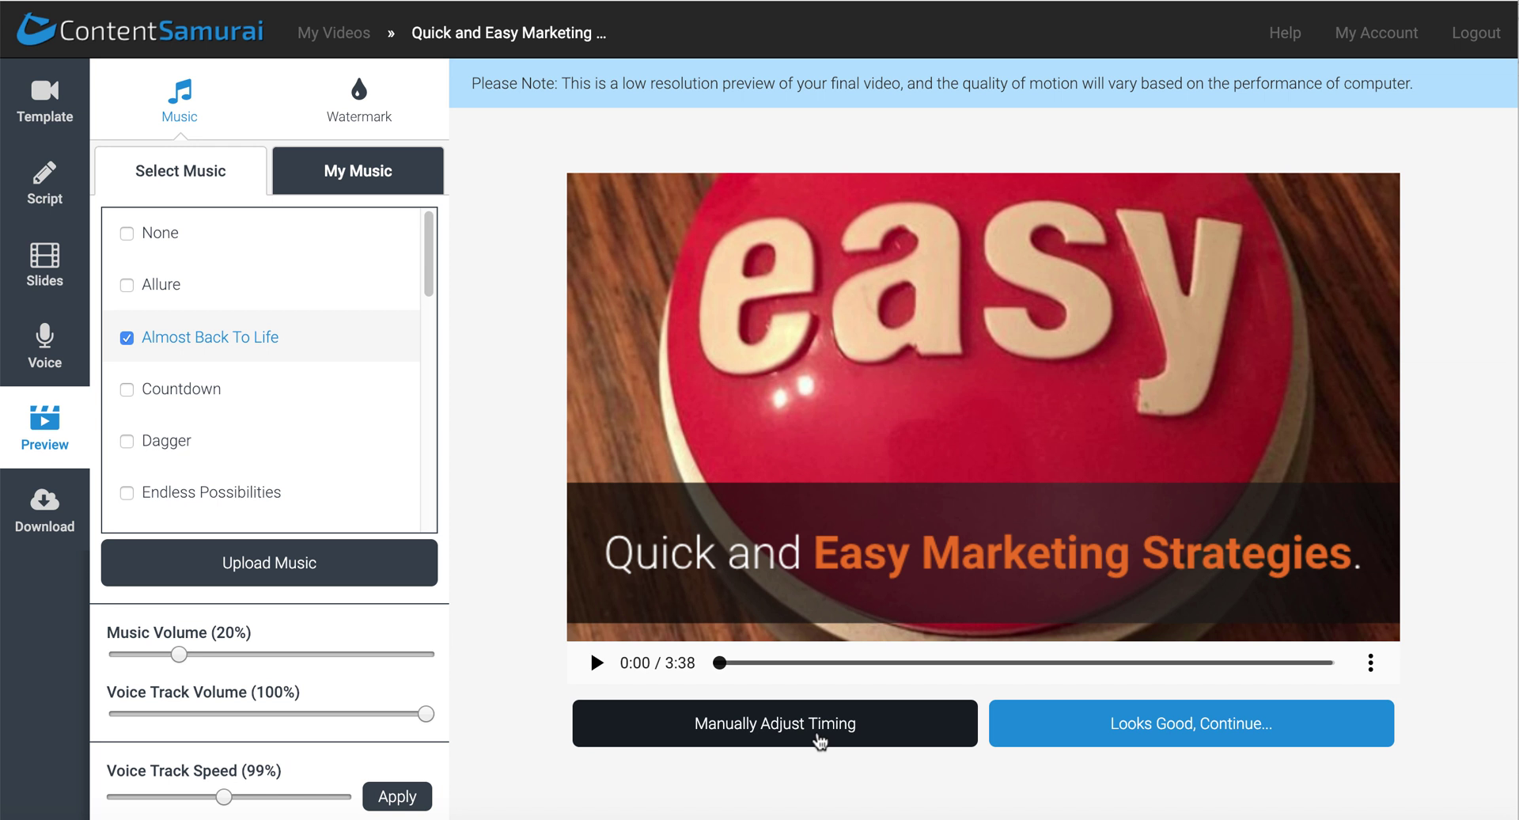
- Open the Manually Adjust Timing editor showing slide start times over the narration waveform
{"action": "left_click", "coordinate": [820, 740]}
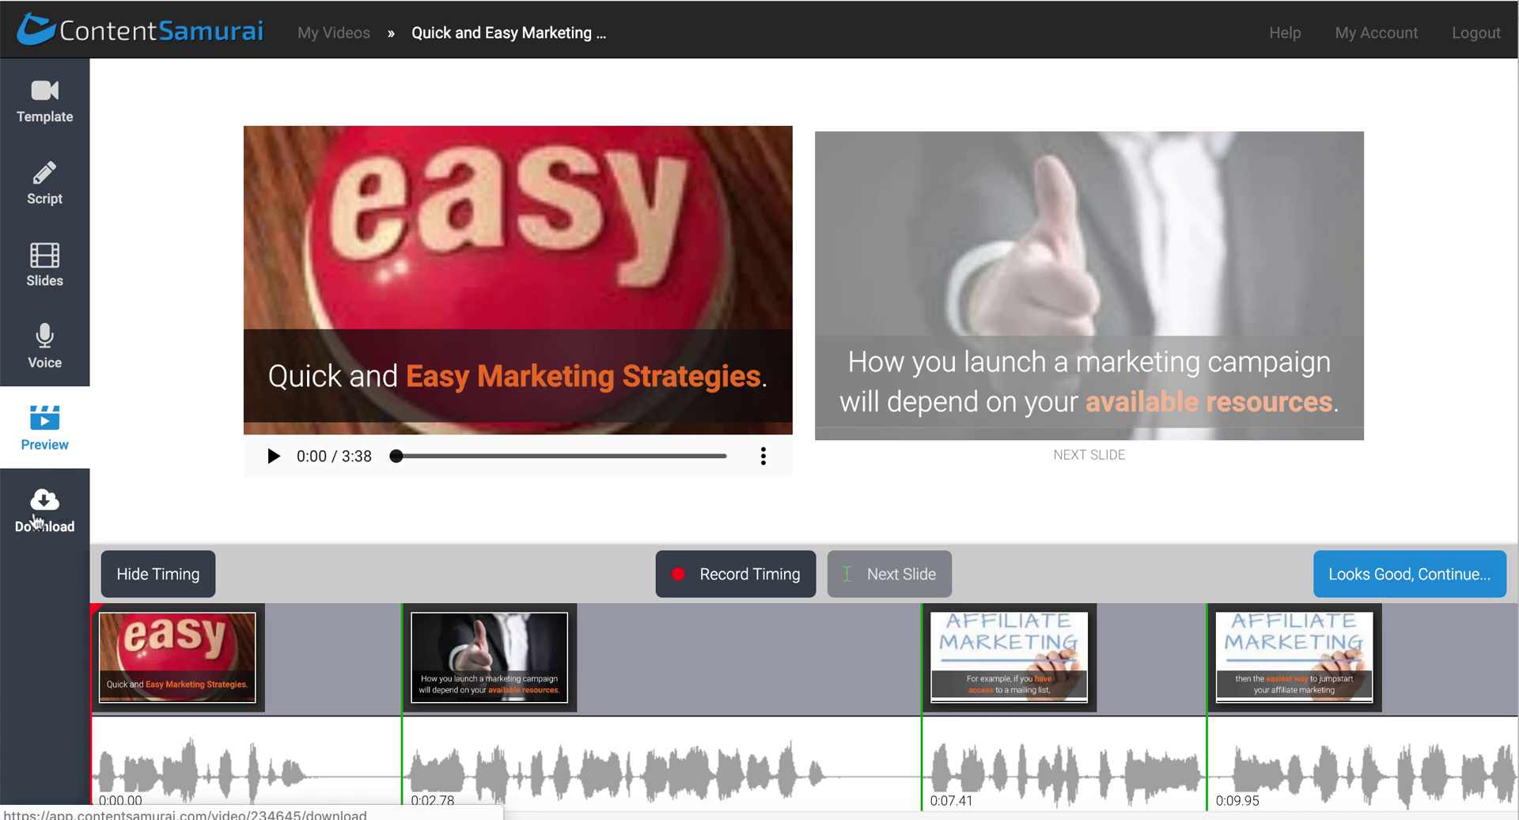
- Go to the Download stage and start generating the final video
{"action": "left_click", "coordinate": [41, 526]}
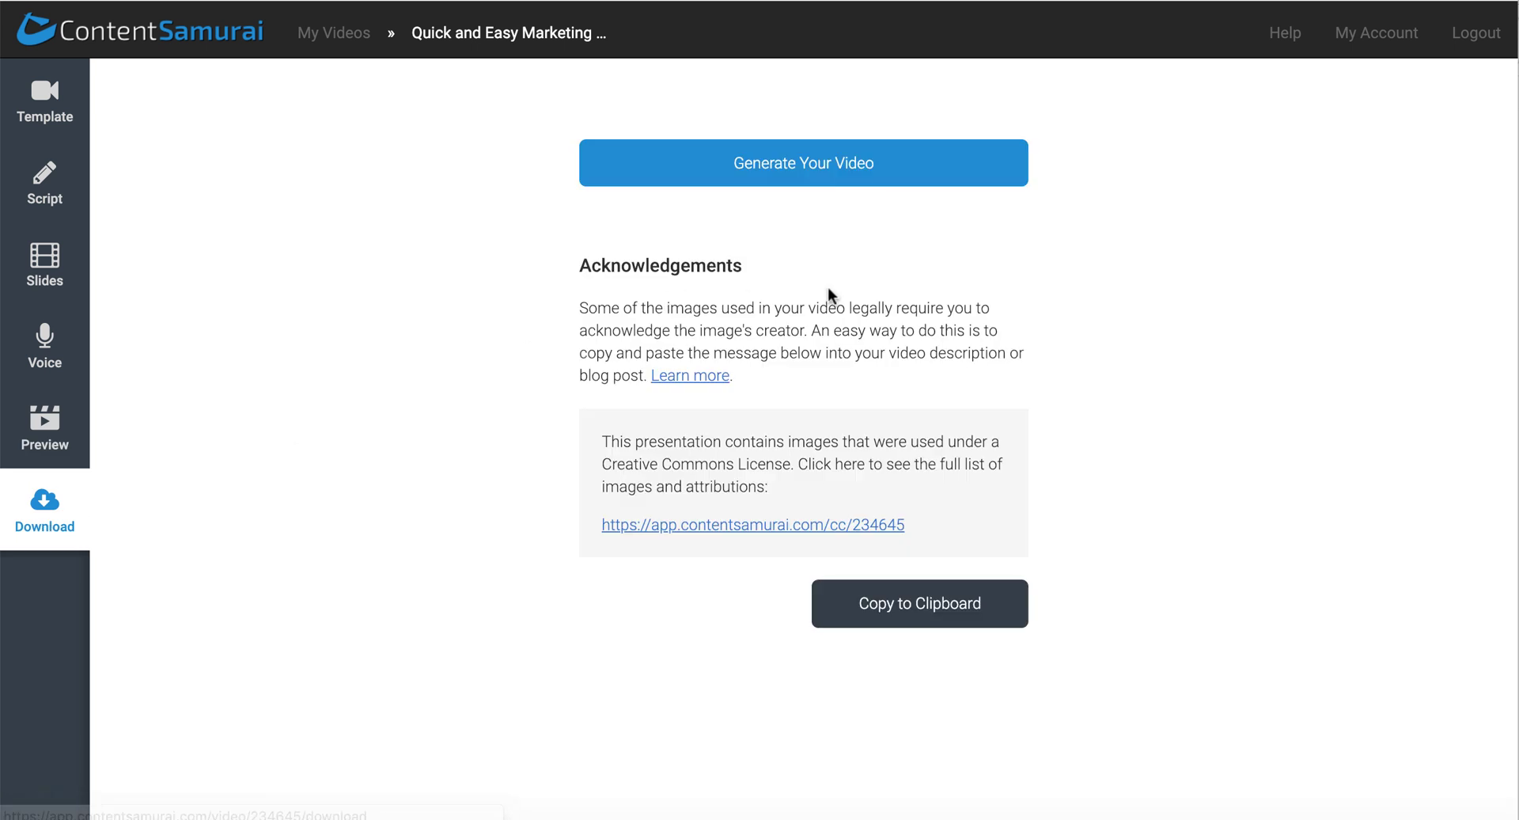
{"action": "left_click", "coordinate": [816, 180]}
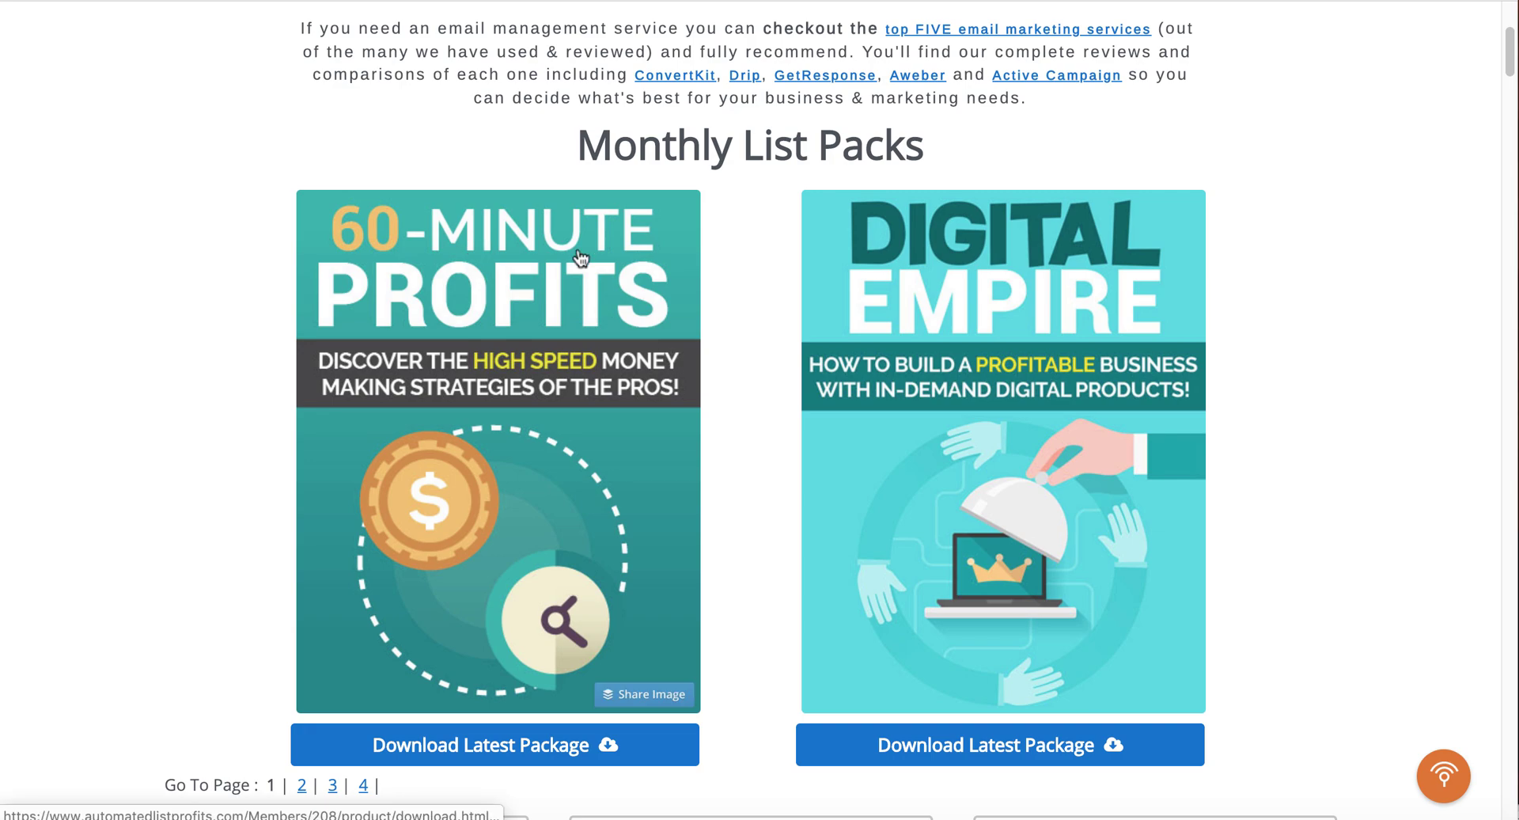
- Scroll through the Monthly List Packs, 60-Minute Profits and Digital Empire
{"action": "scroll", "coordinate": [765, 442], "scroll_direction": "up", "scroll_amount": 1}
{"action": "scroll", "coordinate": [764, 434], "scroll_direction": "up", "scroll_amount": 5}
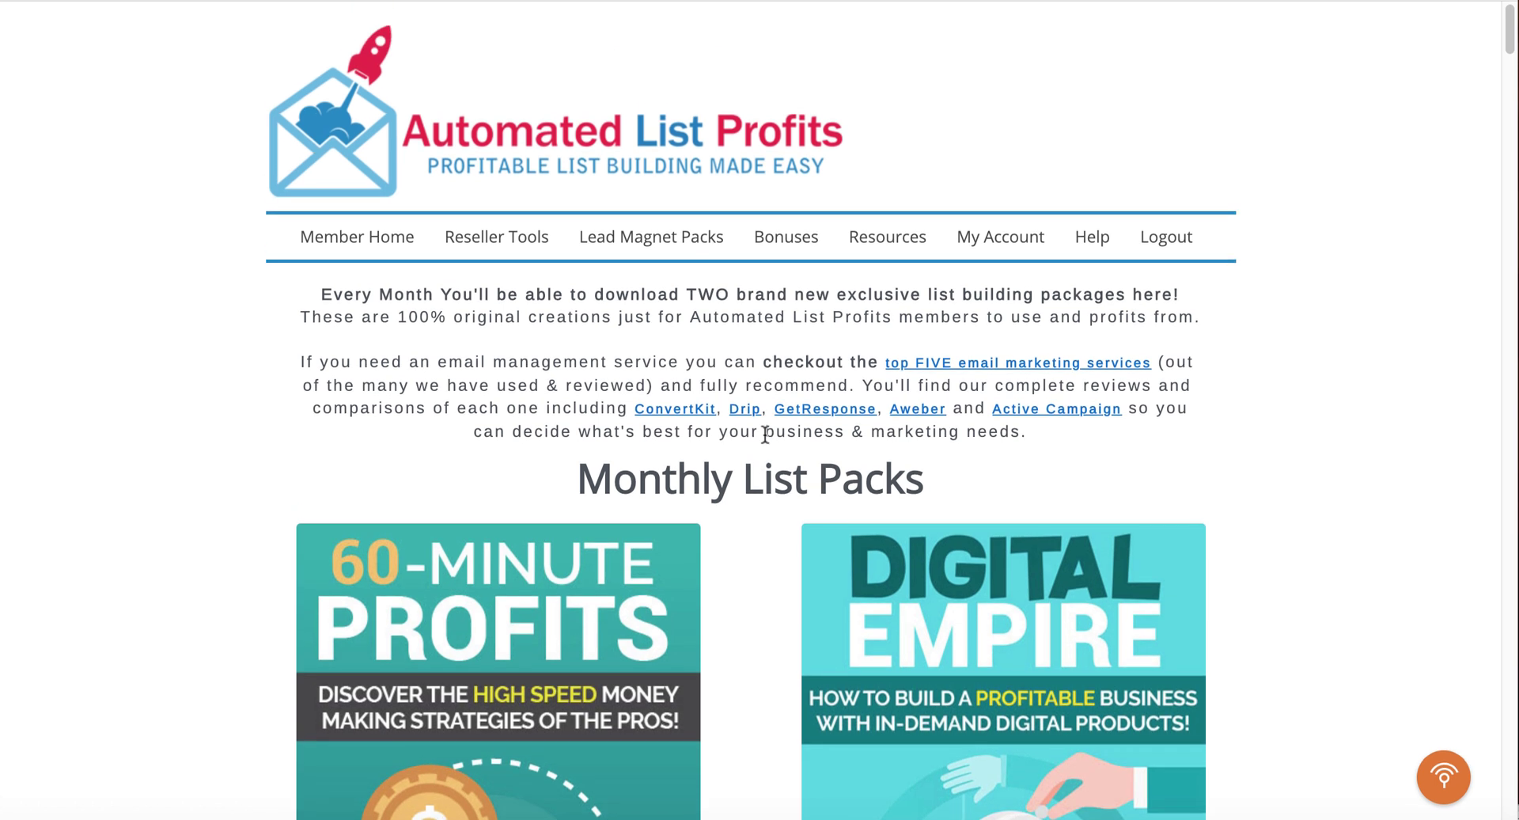
{"action": "scroll", "coordinate": [764, 435], "scroll_direction": "down", "scroll_amount": 3}
{"action": "scroll", "coordinate": [765, 440], "scroll_direction": "down", "scroll_amount": 1}
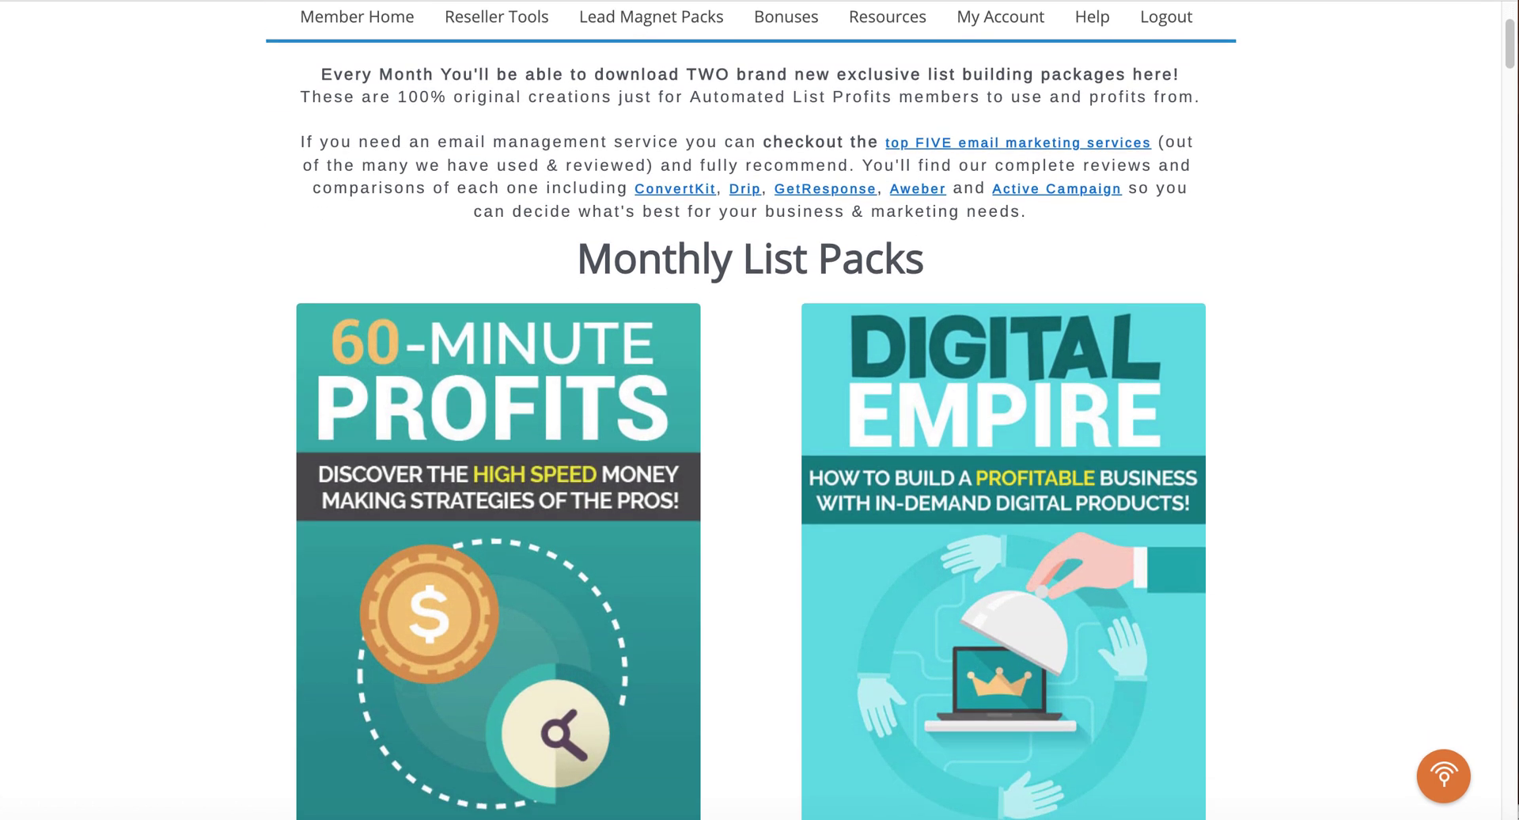